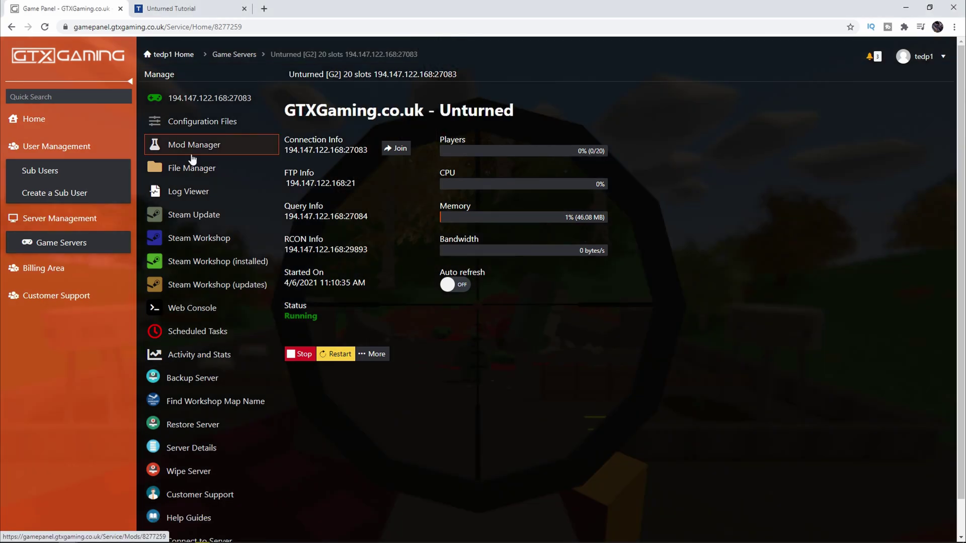
- Install the latest Rocket Mod from the Mods group in Mod Manager
left_click(186, 145)
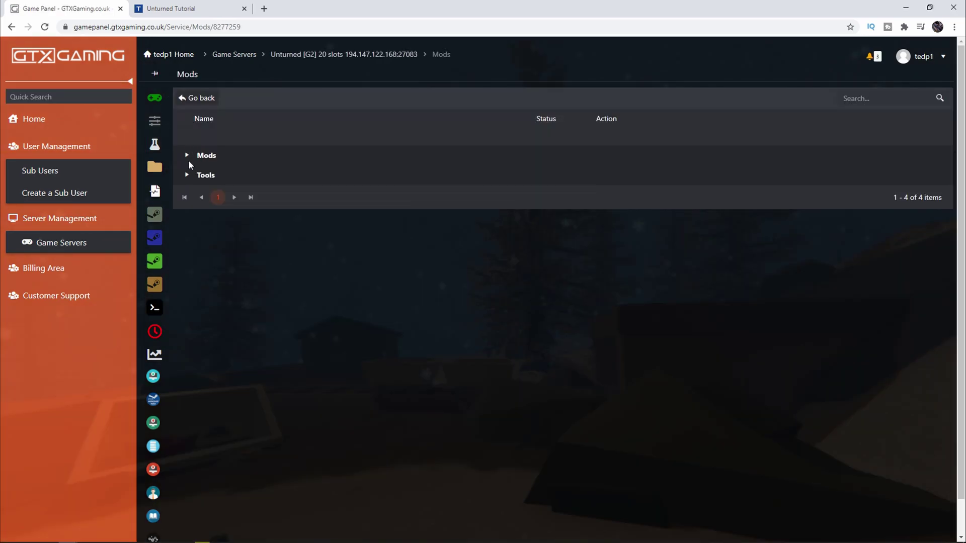
left_click(188, 159)
scroll(862, 378, "down", 3)
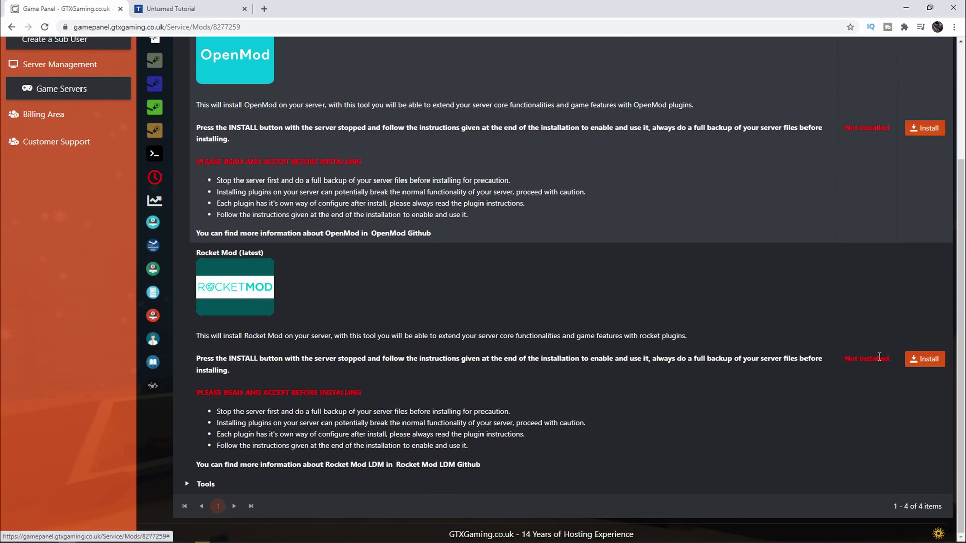
left_click(925, 359)
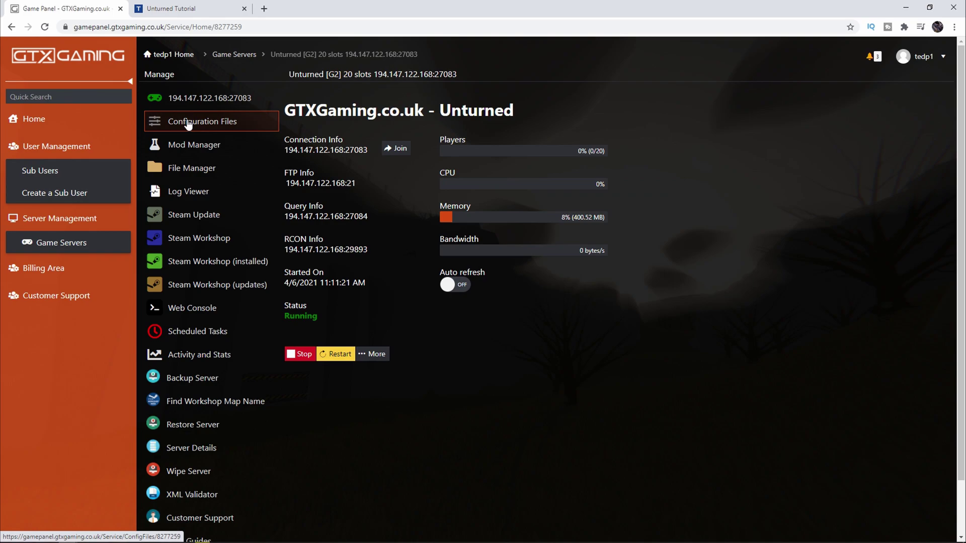
- Tick Server Cheats in Commands.dat, save, then reopen it in the Text Editor at the Owner line
left_click(188, 124)
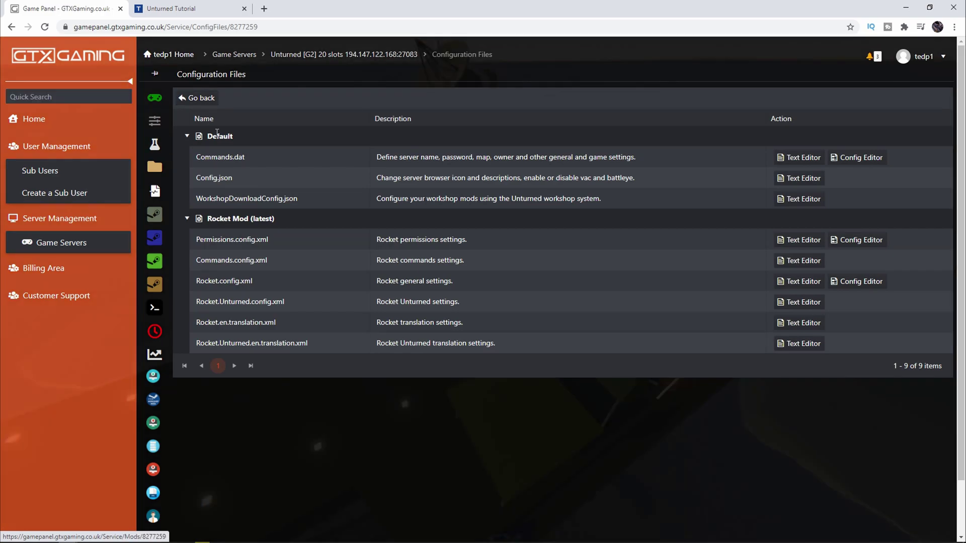
double_click(198, 159)
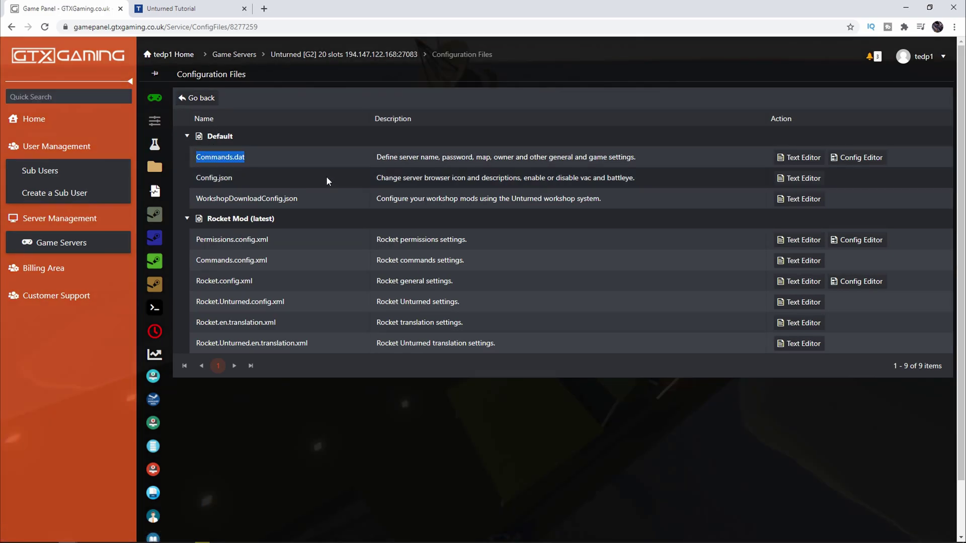
left_click(861, 161)
scroll(251, 287, "down", 2)
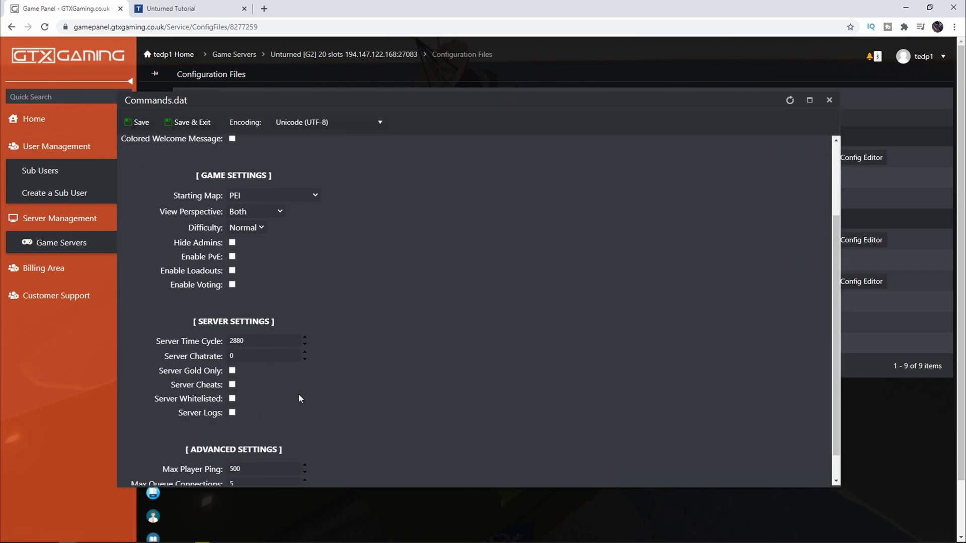
left_click(232, 385)
scroll(358, 369, "up", 2)
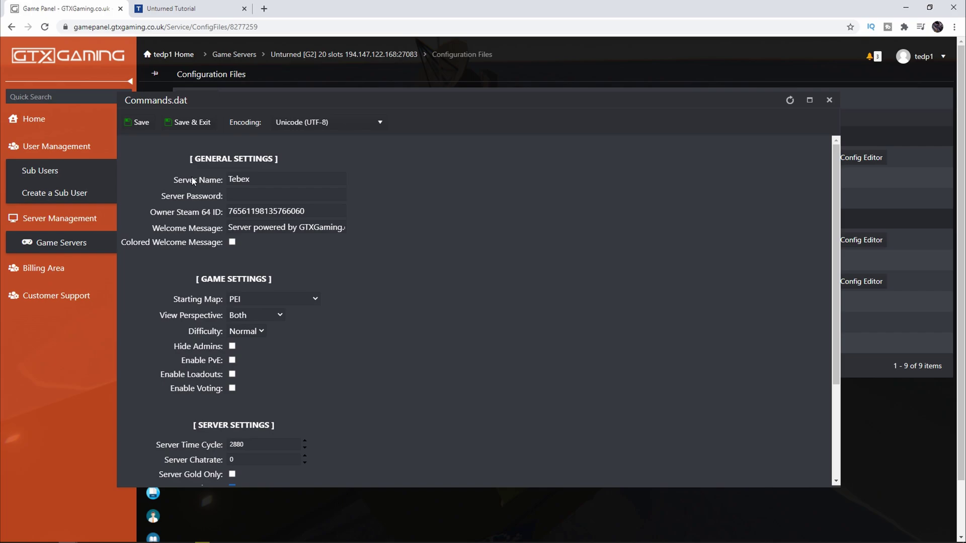
left_click(189, 122)
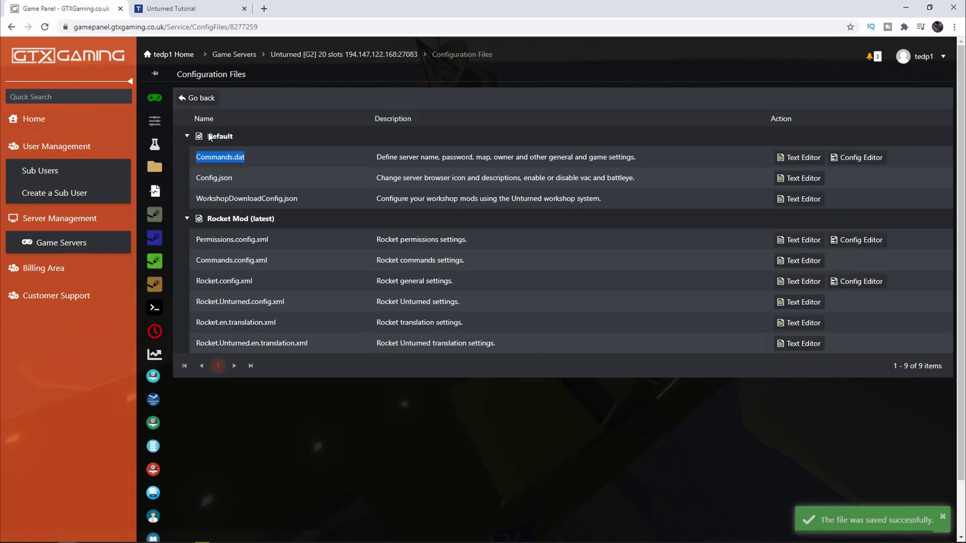
left_click(800, 161)
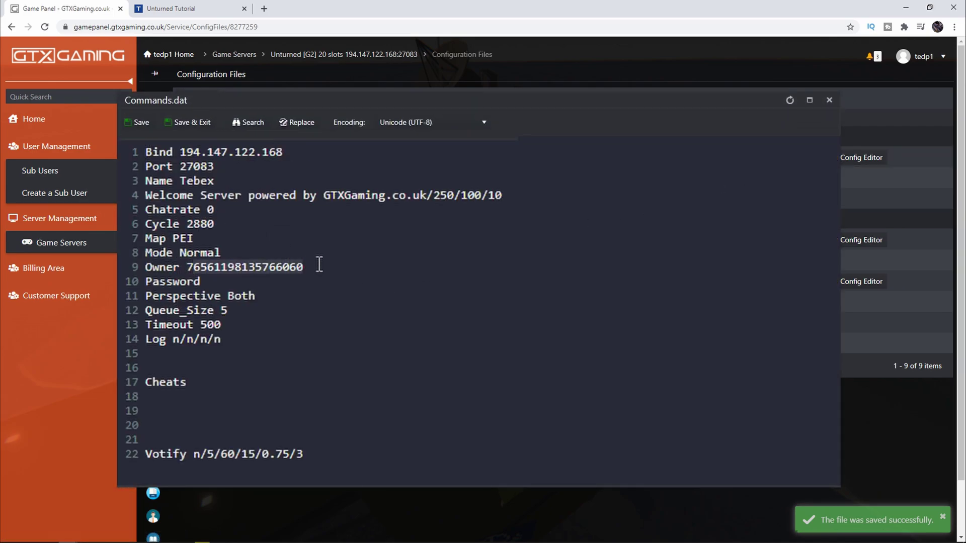
left_click(296, 267)
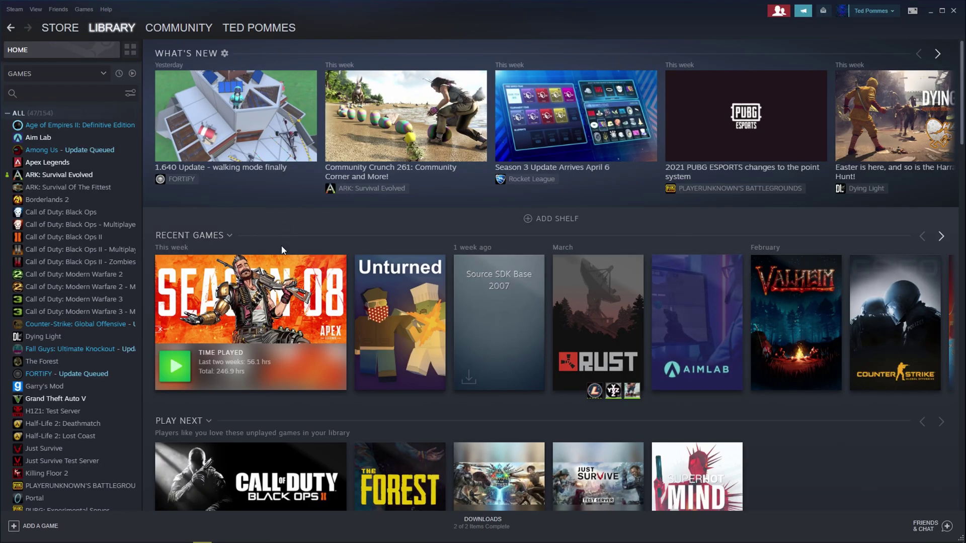
- View your Steam profile for its ID, then open Steam Settings
left_click(870, 10)
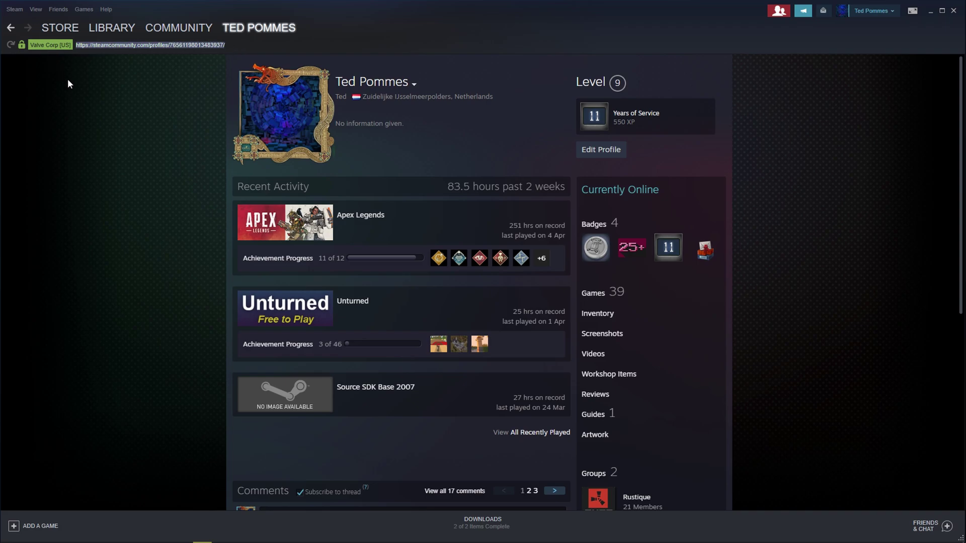
left_click(14, 9)
left_click(20, 74)
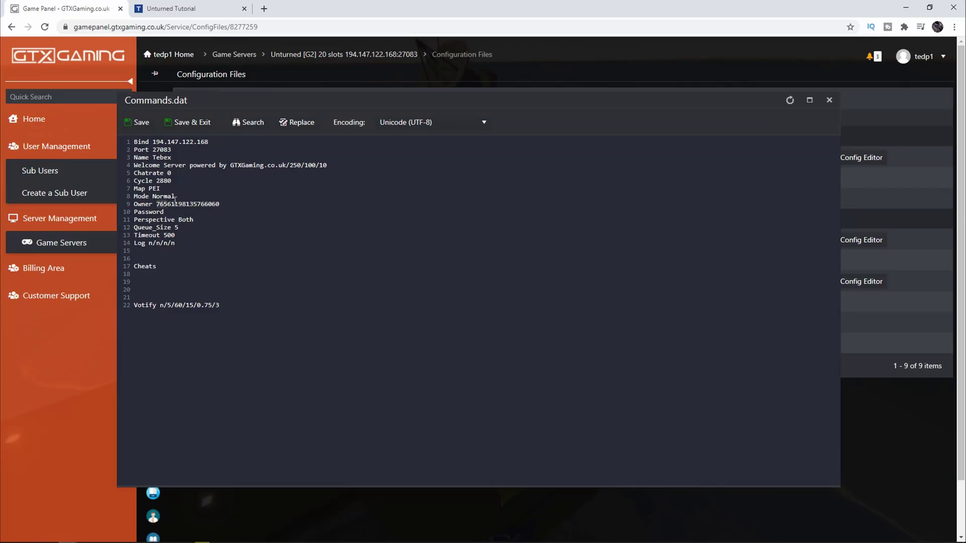
- Paste your Steam 64 ID as the Commands.dat Owner, save, and return to Tebex
key("ctrl+v")
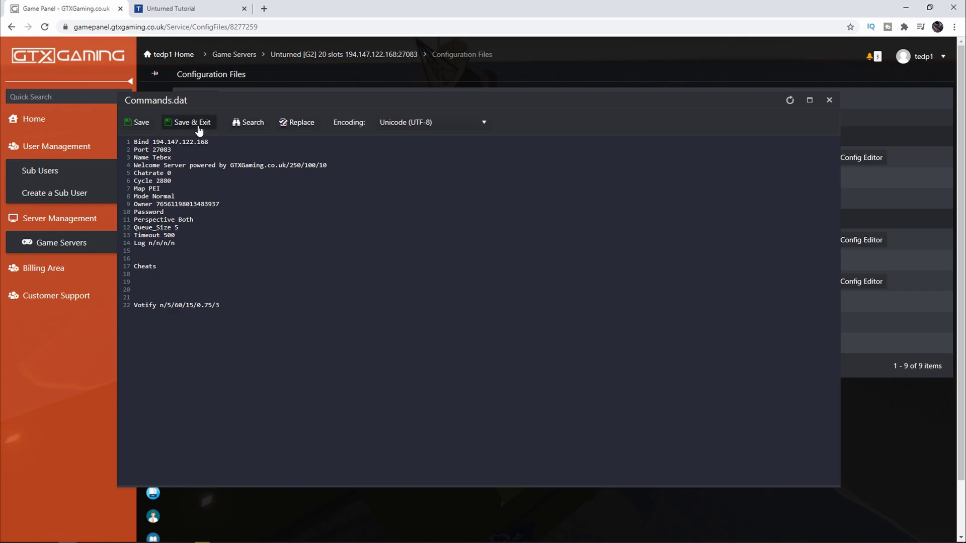
left_click(190, 123)
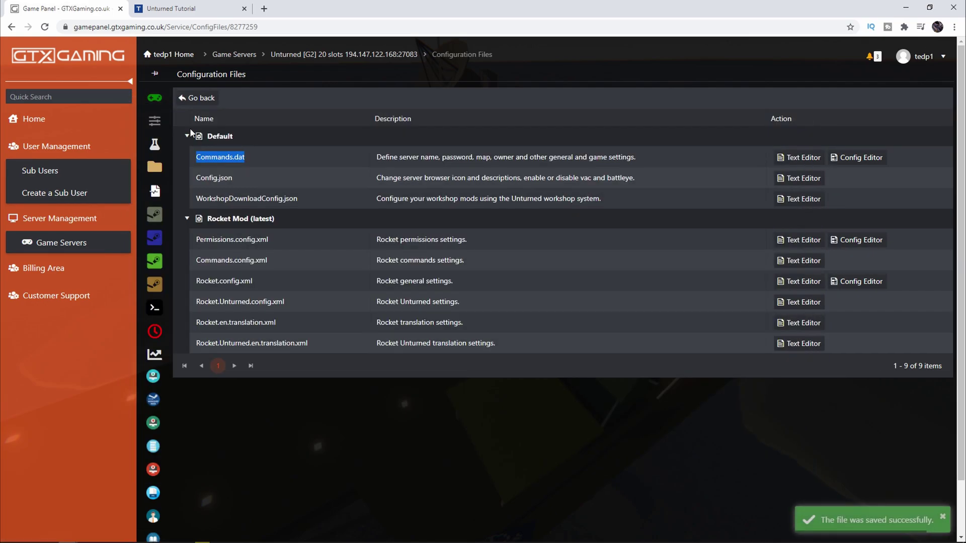
left_click(169, 103)
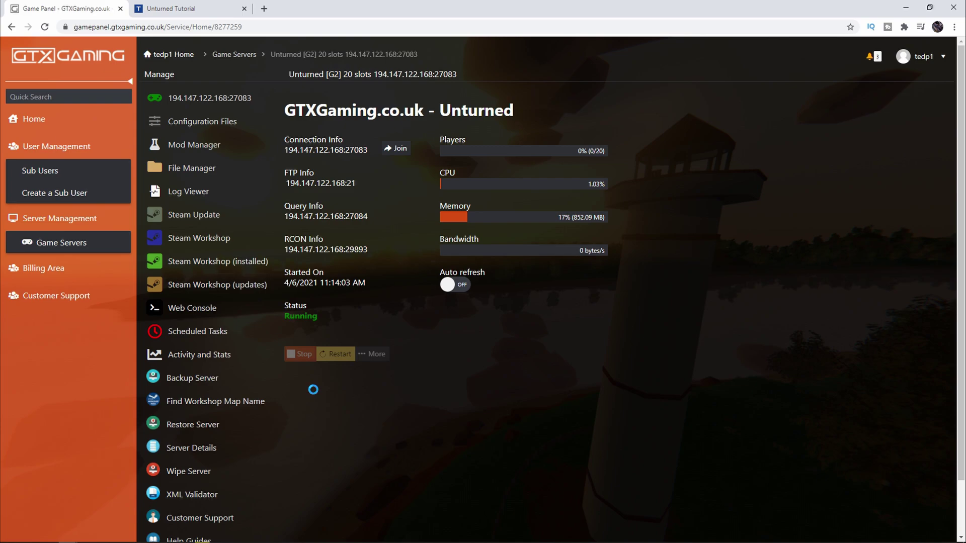
left_click(188, 7)
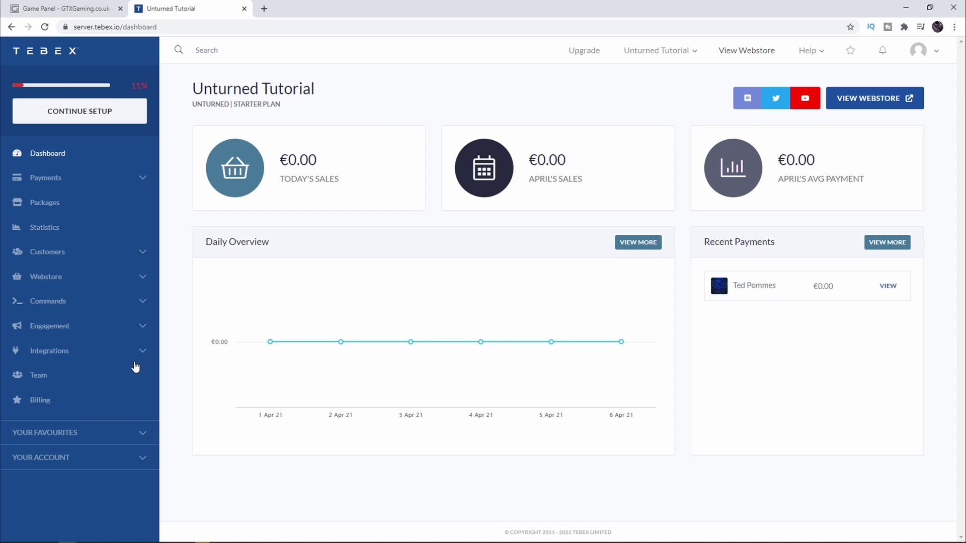
- Create an Unturned webstore named Unturned Tebex Academy with EUR currency
left_click(15, 457)
left_click(50, 481)
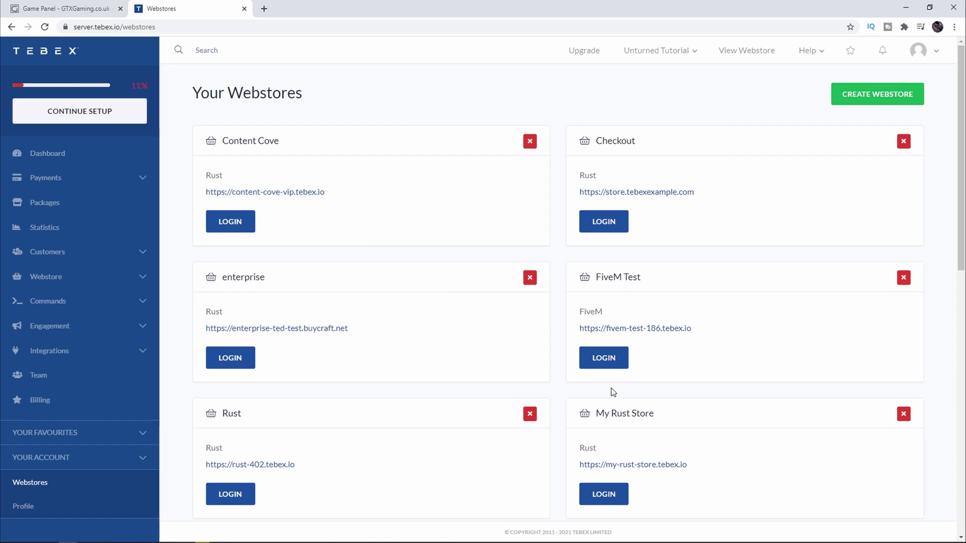
left_click(859, 100)
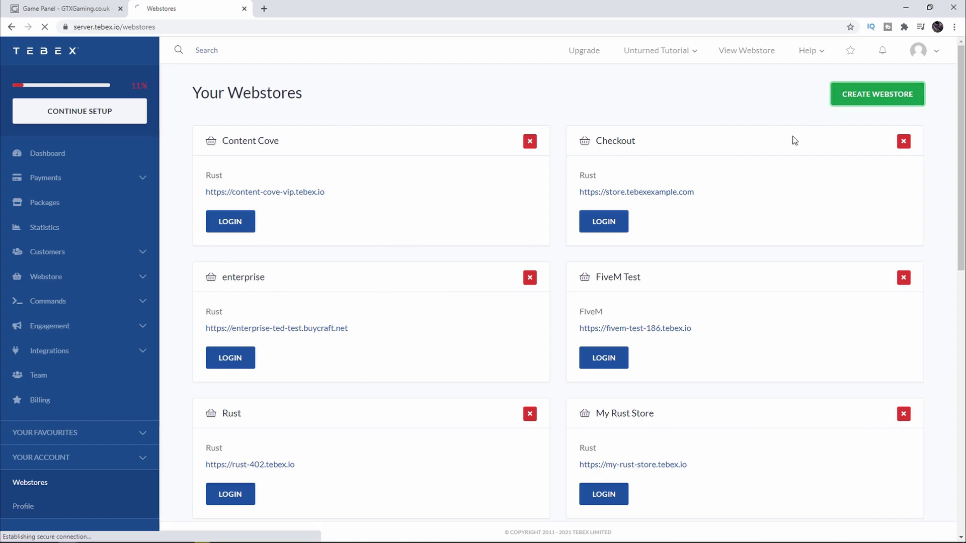
scroll(540, 306, "down", 5)
left_click(561, 387)
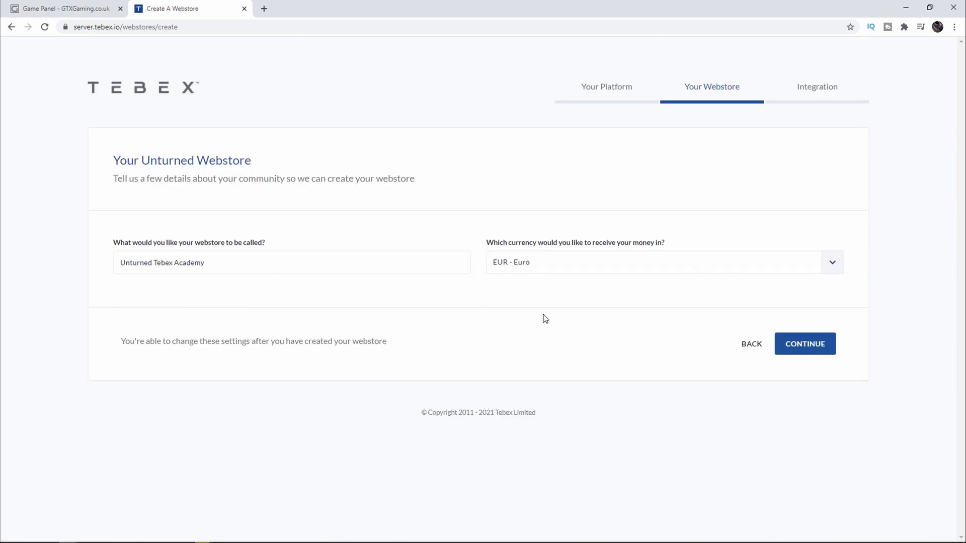
left_click(790, 344)
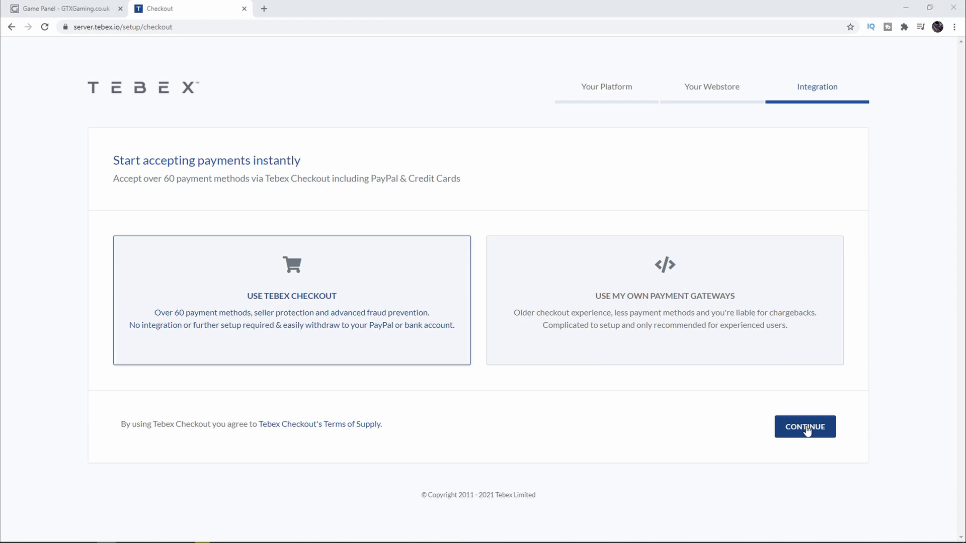
- Choose Tebex Checkout and download the RocketMod TebexUnturned.dll plugin
left_click(789, 427)
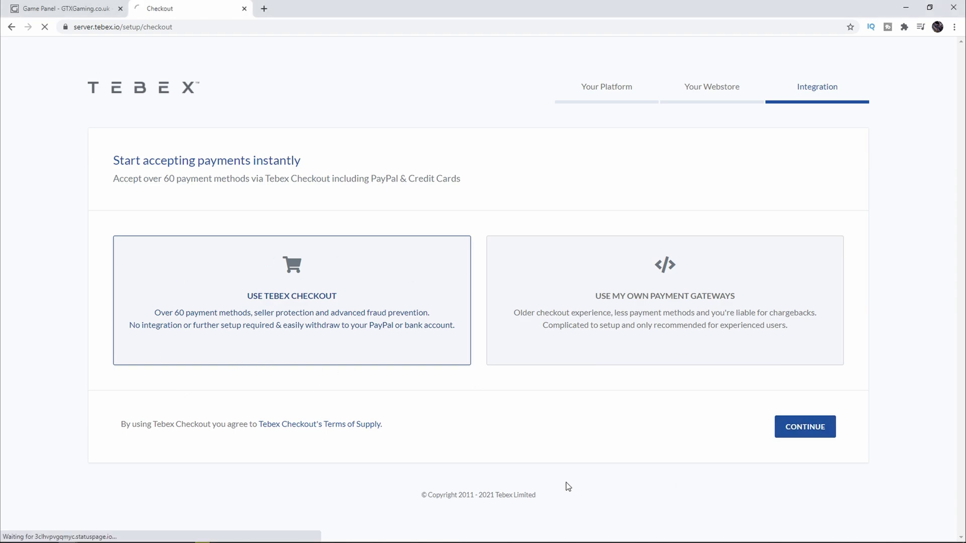
scroll(233, 134, "down", 2)
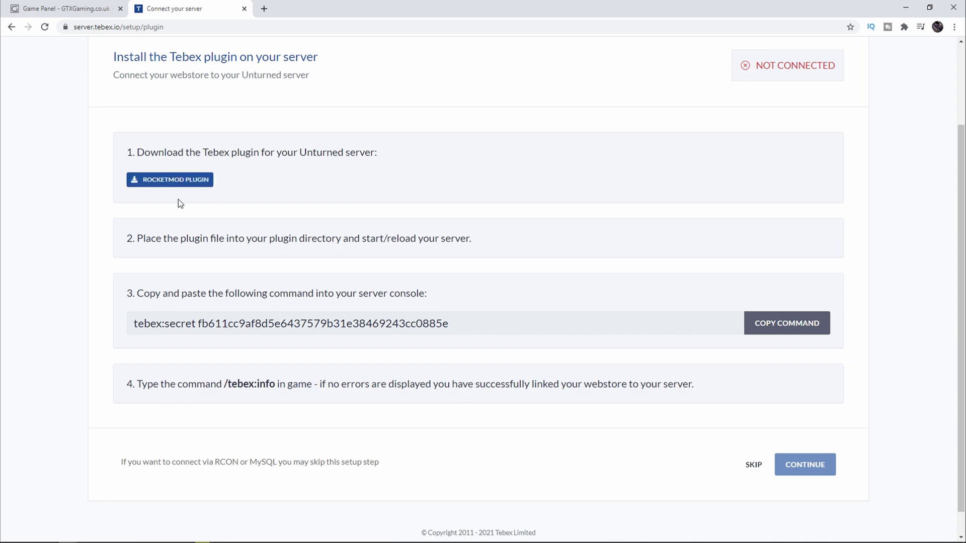
left_click(173, 181)
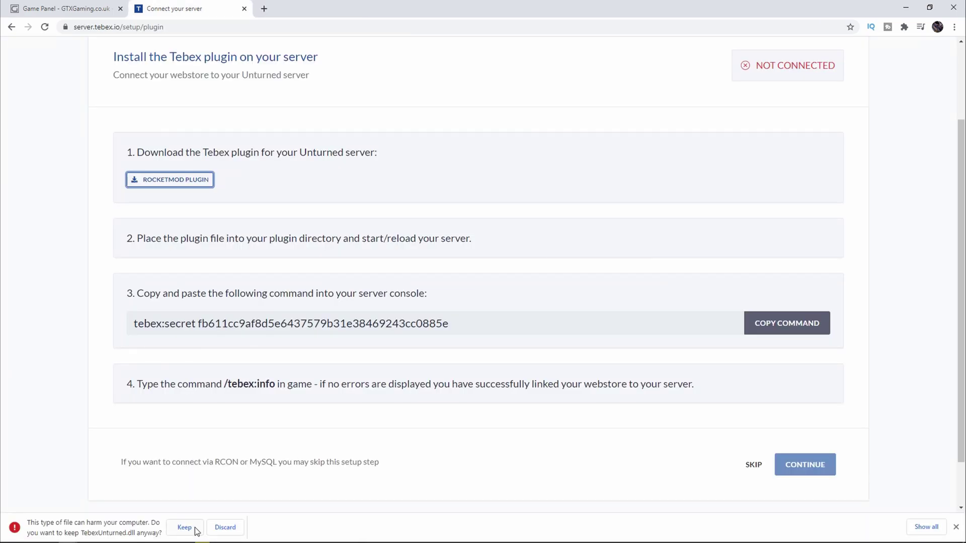
left_click(191, 528)
left_click_drag(136, 238, 430, 240)
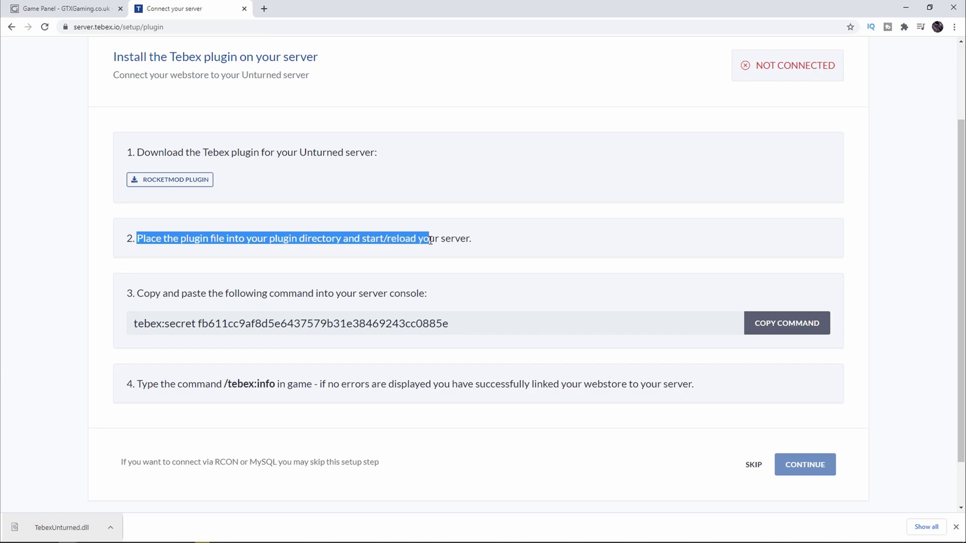
- Drop TebexUnturned.dll into Servers > Saved > Rocket > Plugins and go back to the overview
left_click(50, 8)
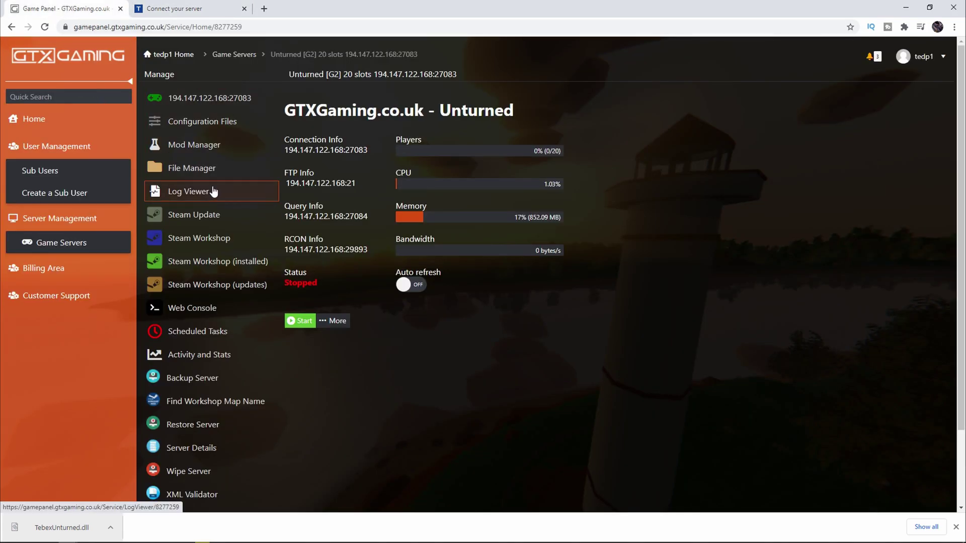
left_click(185, 166)
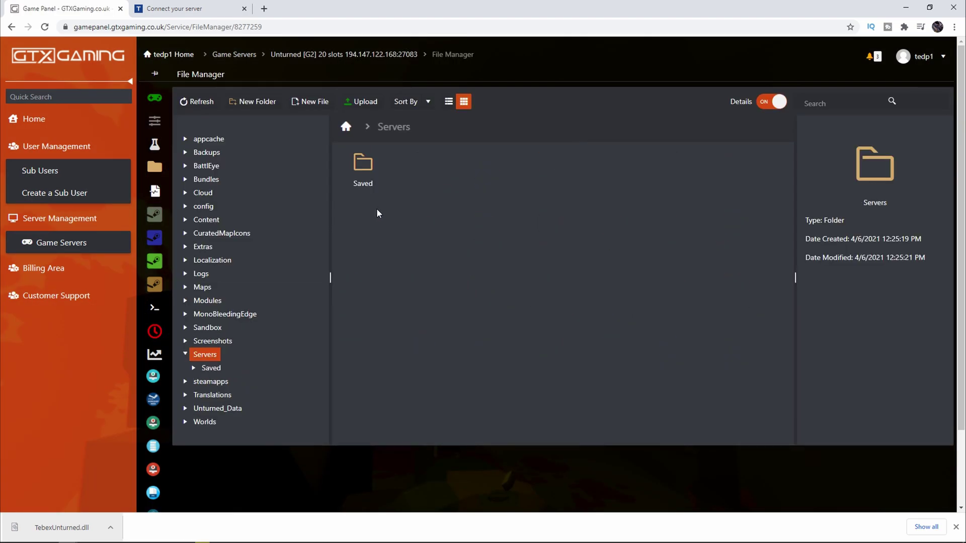
double_click(360, 170)
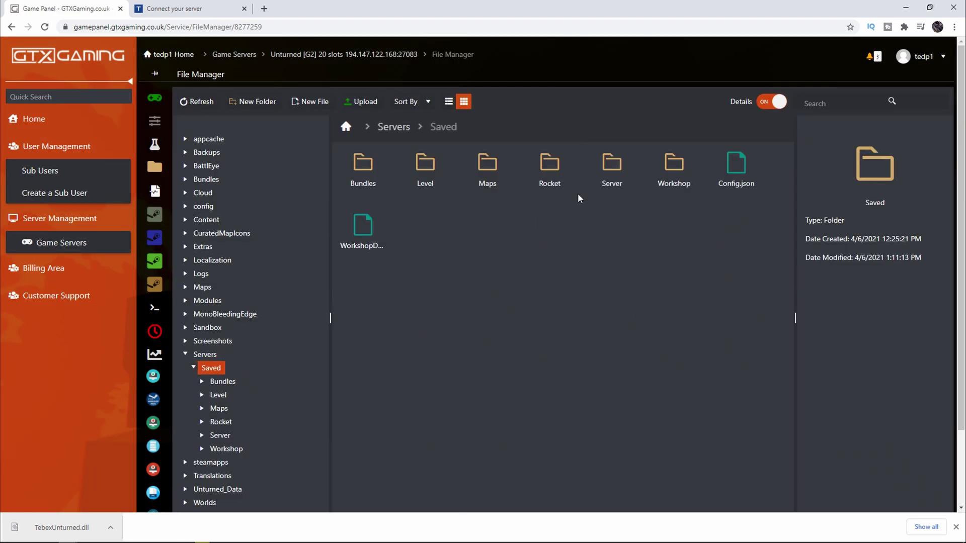
double_click(549, 165)
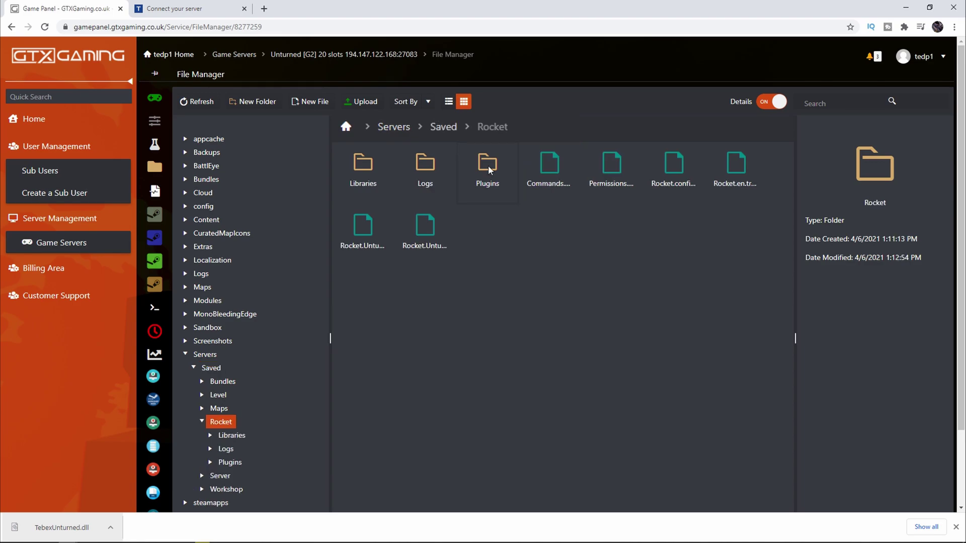
double_click(490, 173)
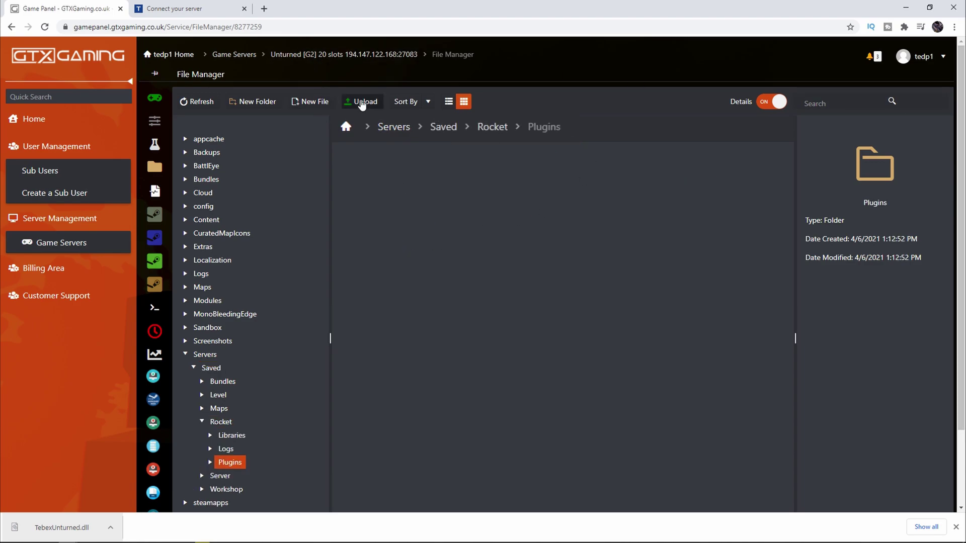
left_click(358, 103)
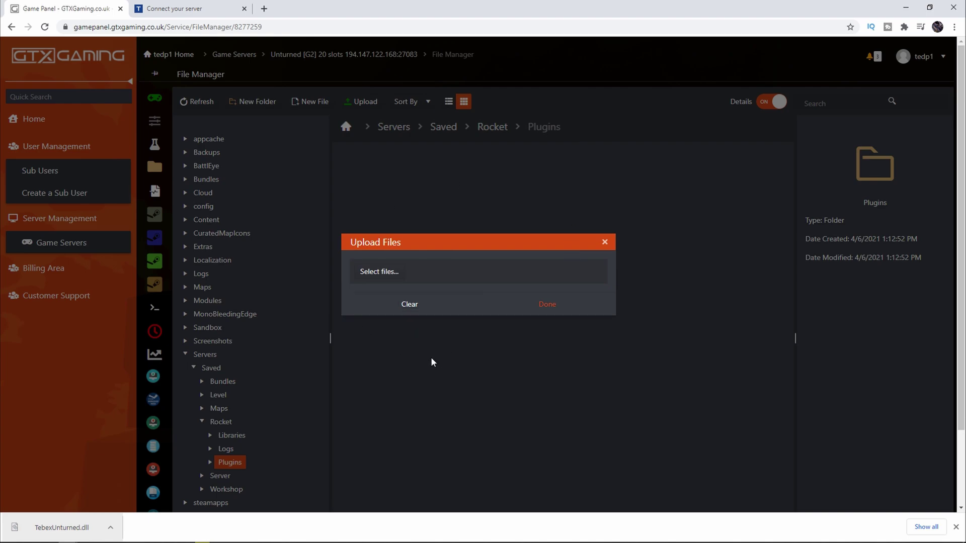
left_click(428, 304)
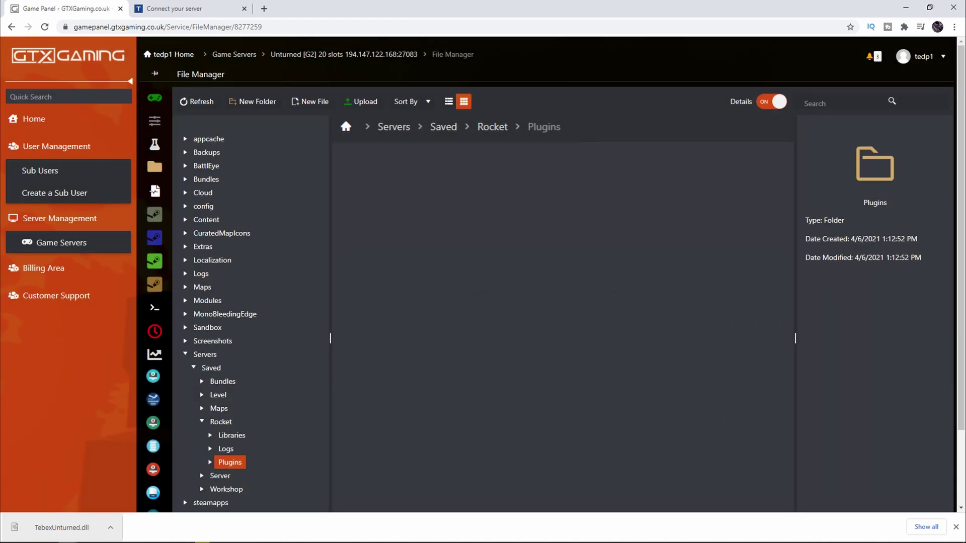
left_click_drag(965, 128, 444, 194)
key("alt+Left")
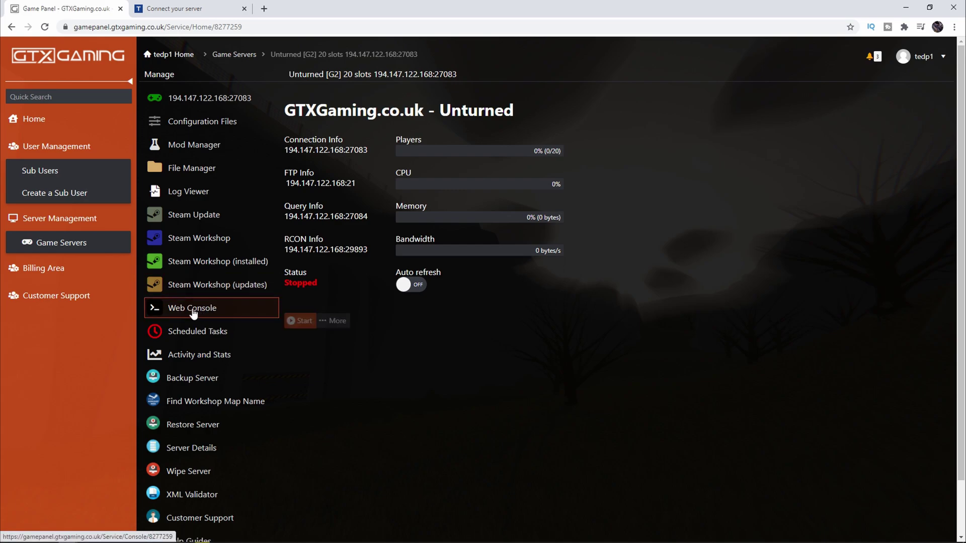
- Check the web console's Tebex Loaded lines, then return to the Connect your server page
left_click(221, 307)
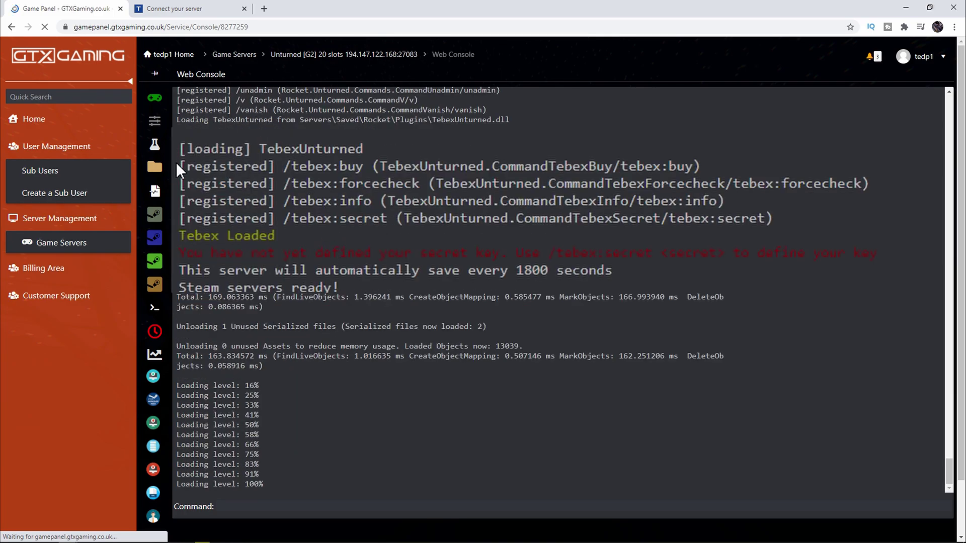
left_click_drag(178, 168, 775, 240)
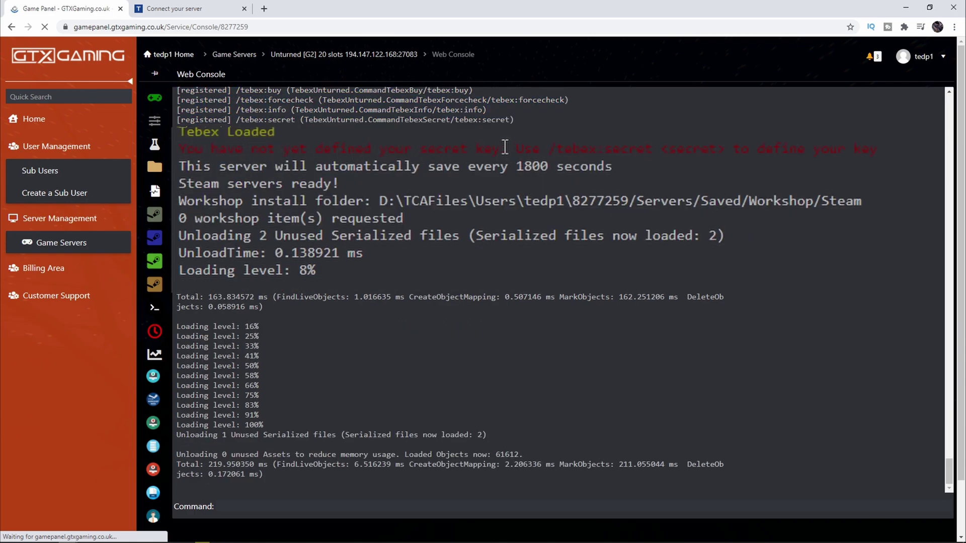
left_click(203, 10)
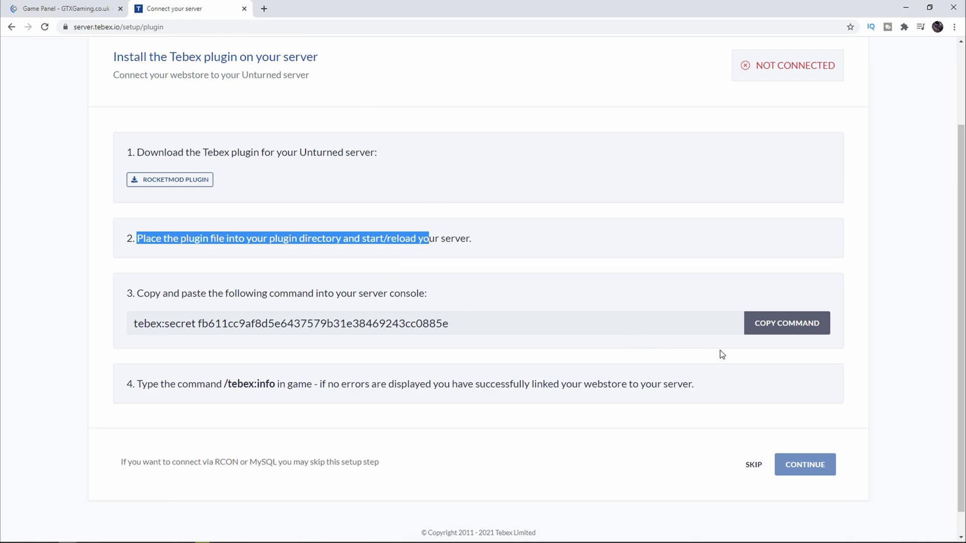
- Run the copied Tebex secret key command and tebex:refresh in the console, then confirm Connected
left_click(755, 325)
left_click(100, 8)
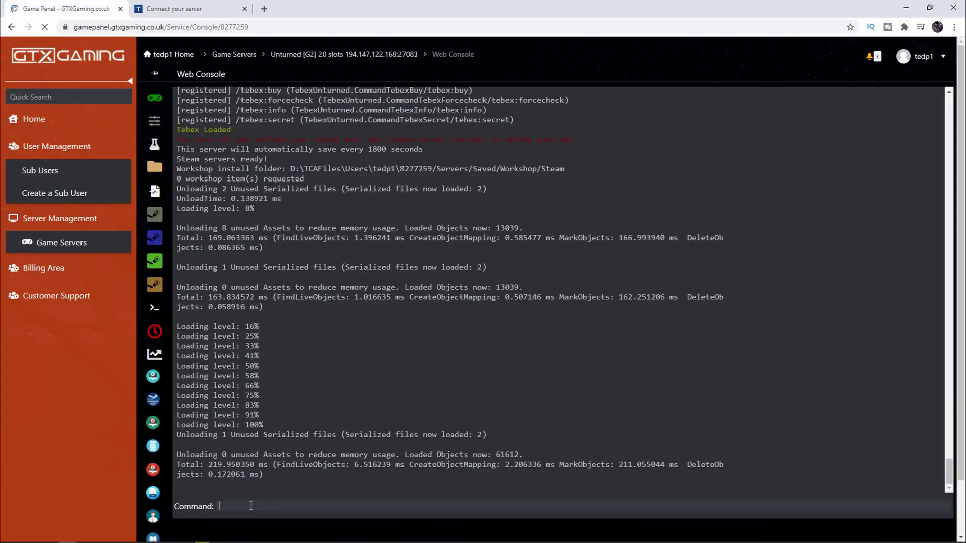
key("ctrl+v")
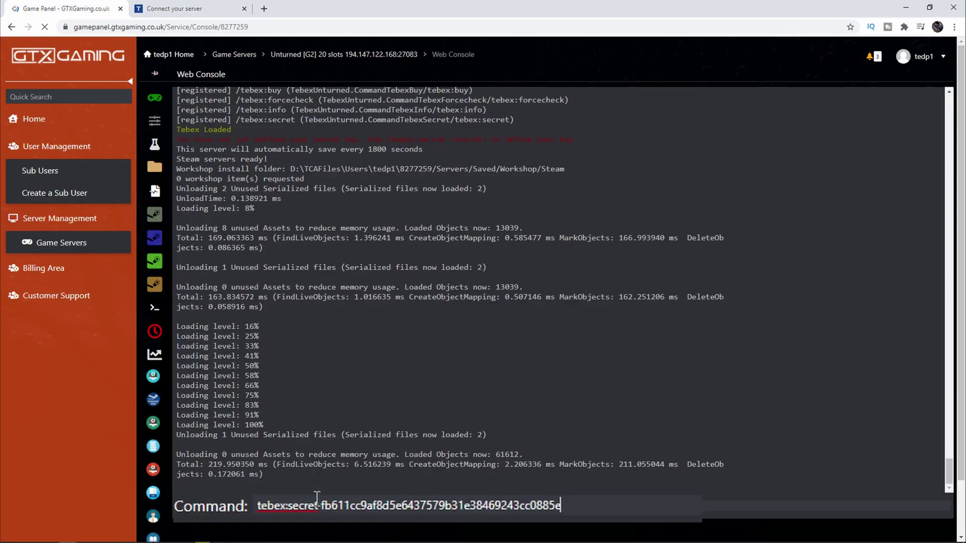
key("Return")
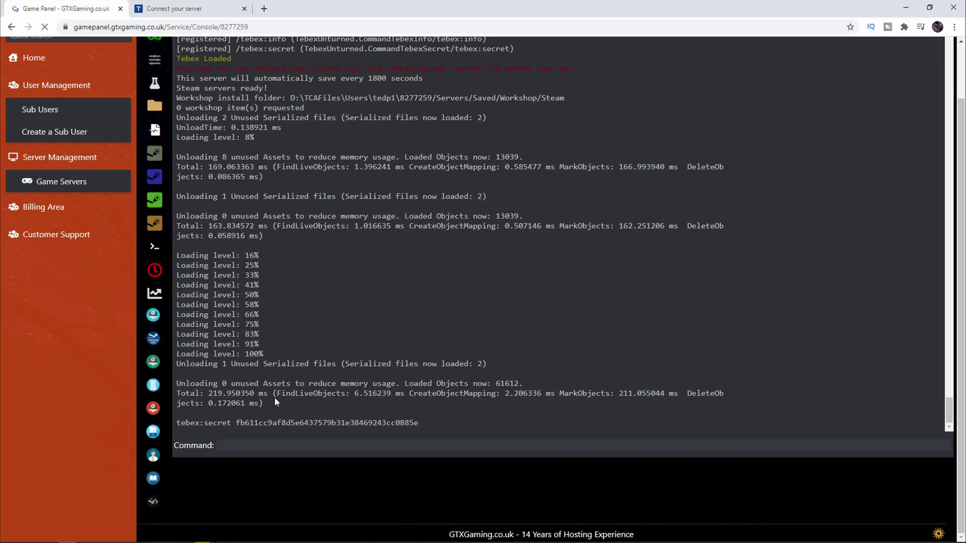
type("tebex")
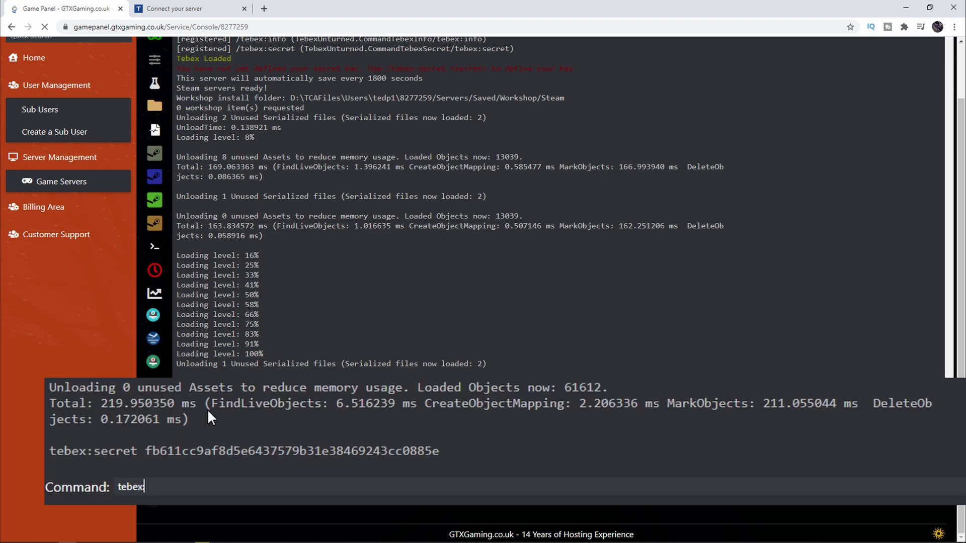
type(":refresh")
key("Return")
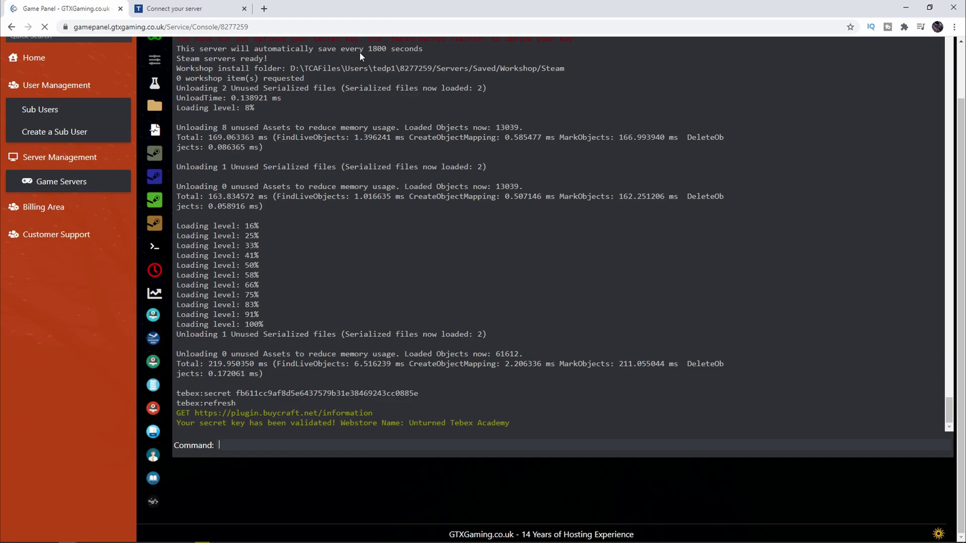
left_click(200, 10)
left_click_drag(837, 74, 771, 72)
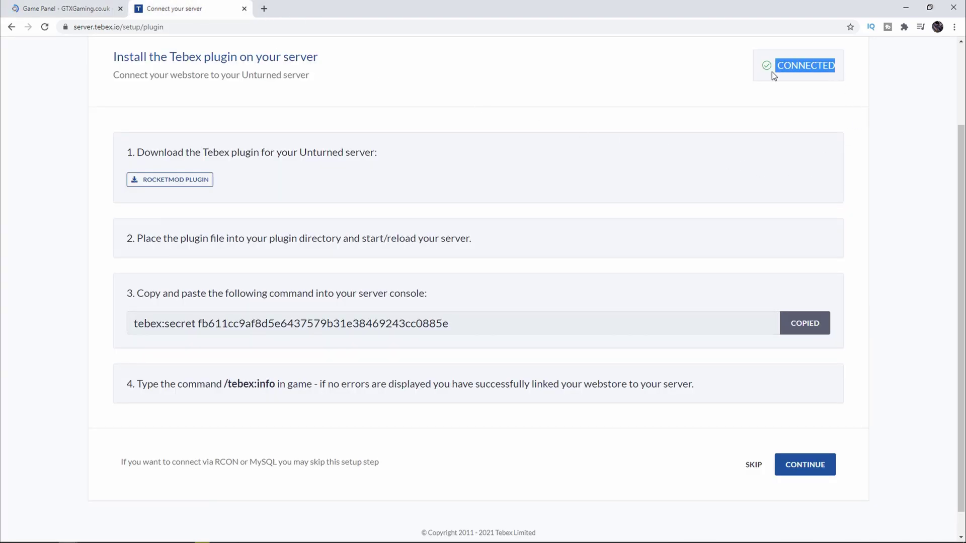
- Continue past the plugin install step to the Unturned Tebex Academy dashboard
left_click(789, 240)
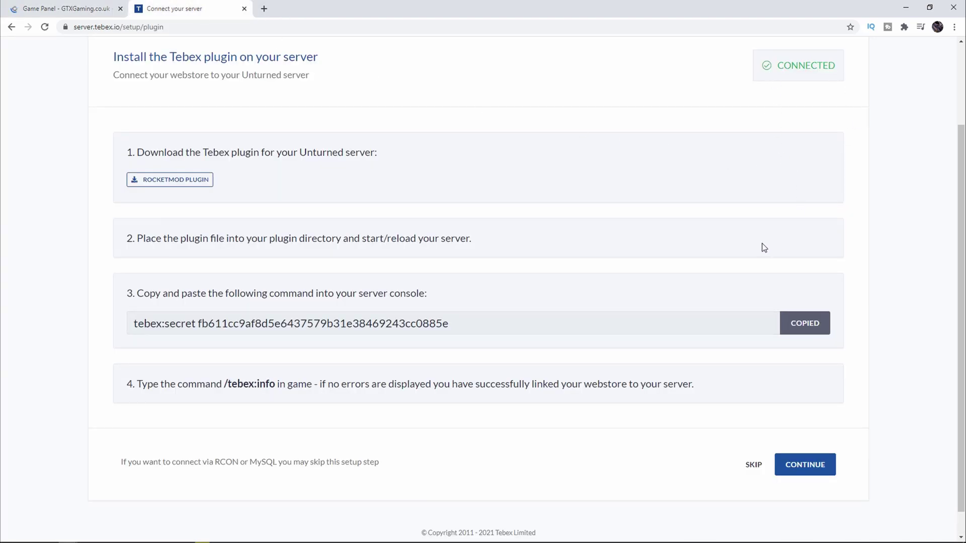
left_click(804, 464)
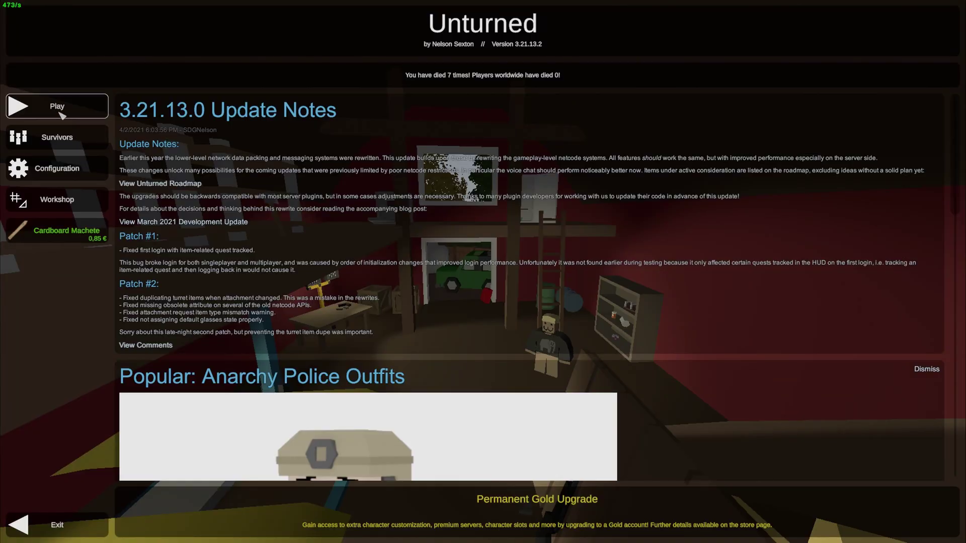
- Connect directly to the Tebex server with an empty password and join it
left_click(25, 103)
left_click(458, 324)
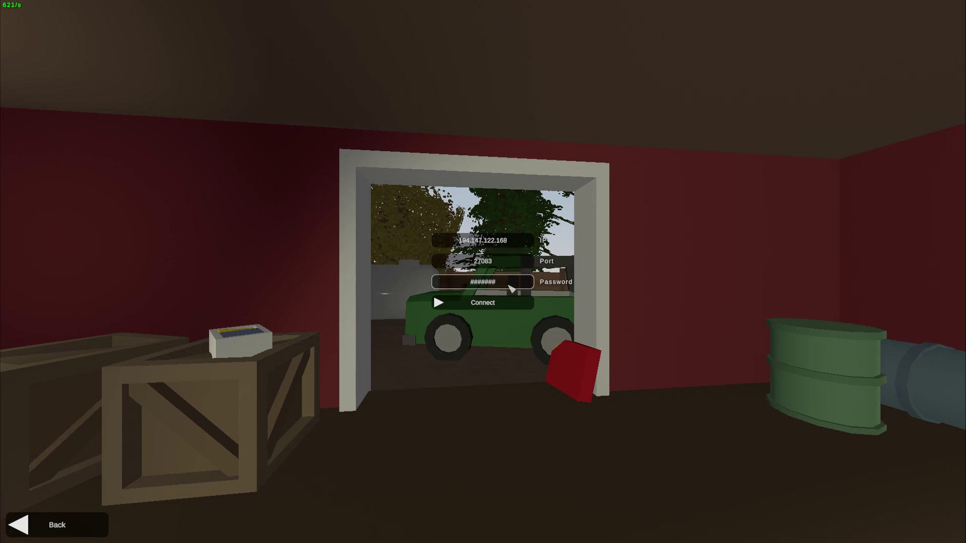
key("BackSpace")
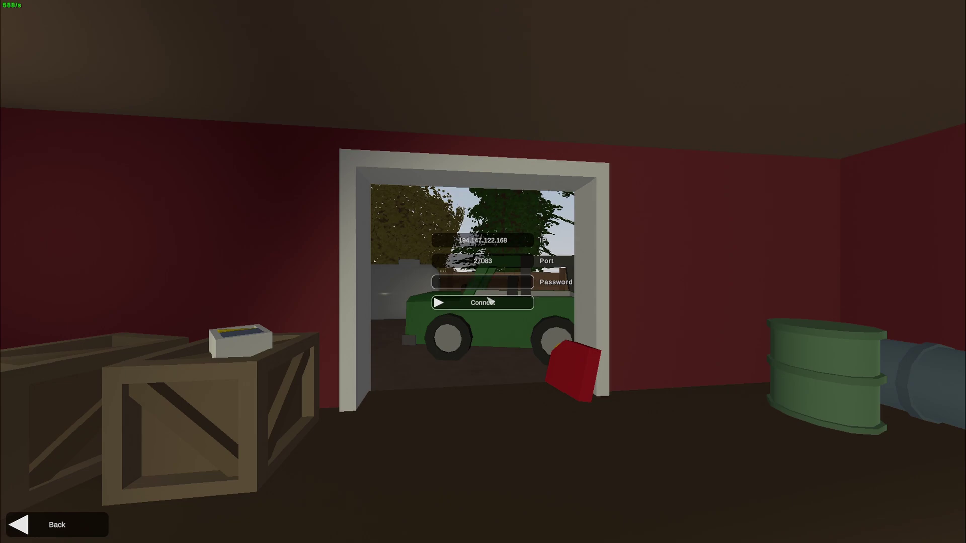
left_click(486, 305)
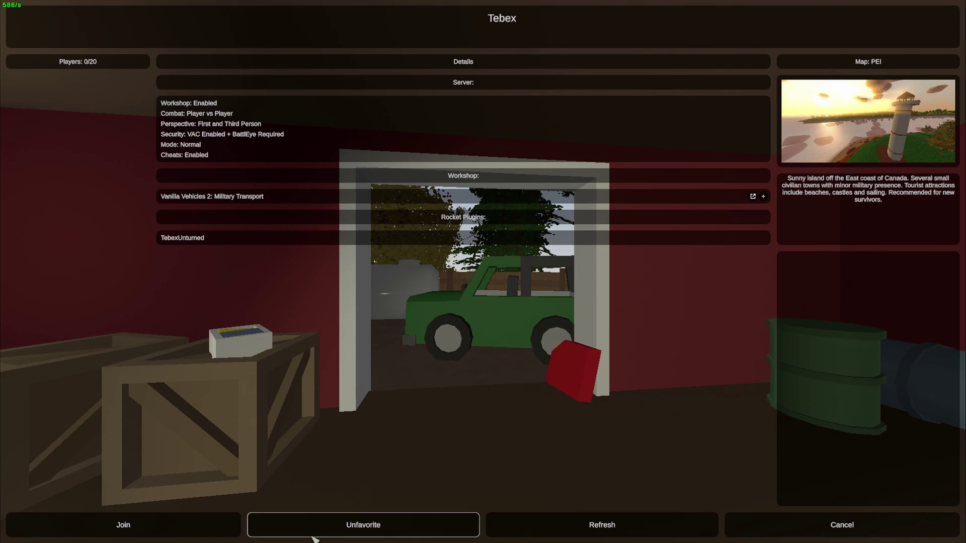
left_click(163, 526)
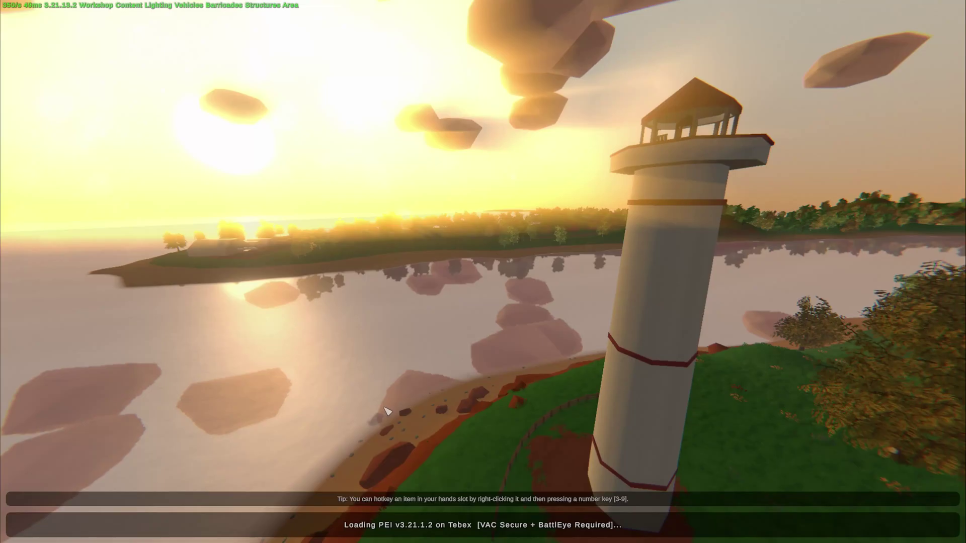
- Make it daytime with the /day chat command and walk up the hill
type("j")
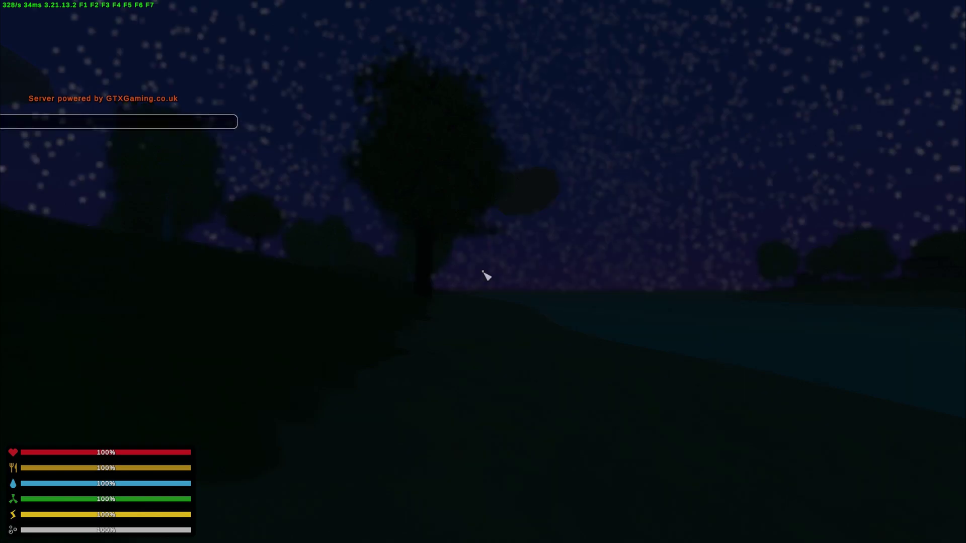
type("/day")
key("Return")
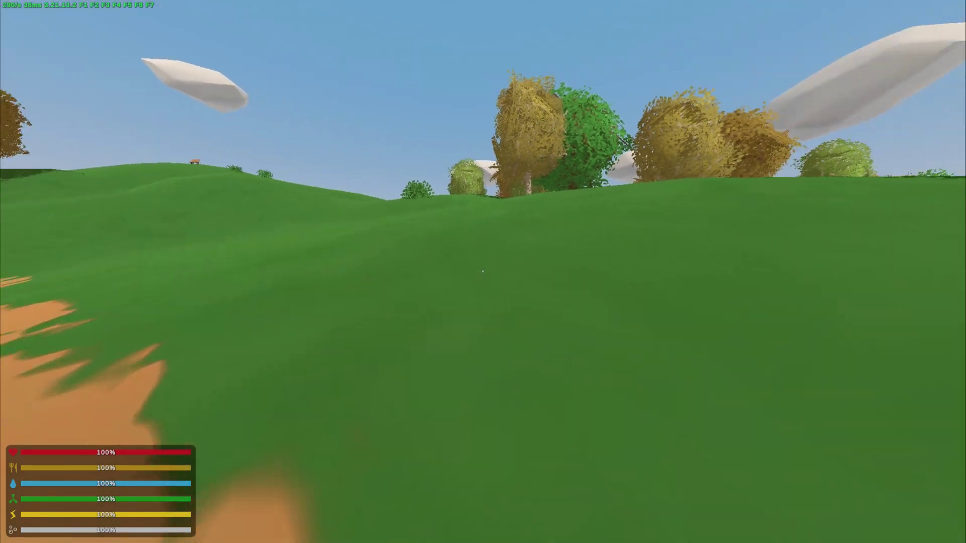
key("w")
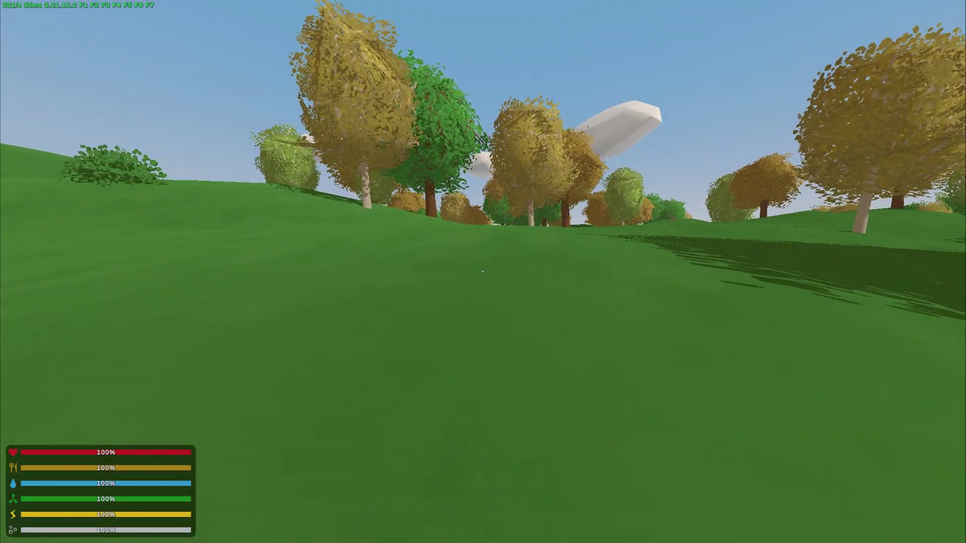
key("w")
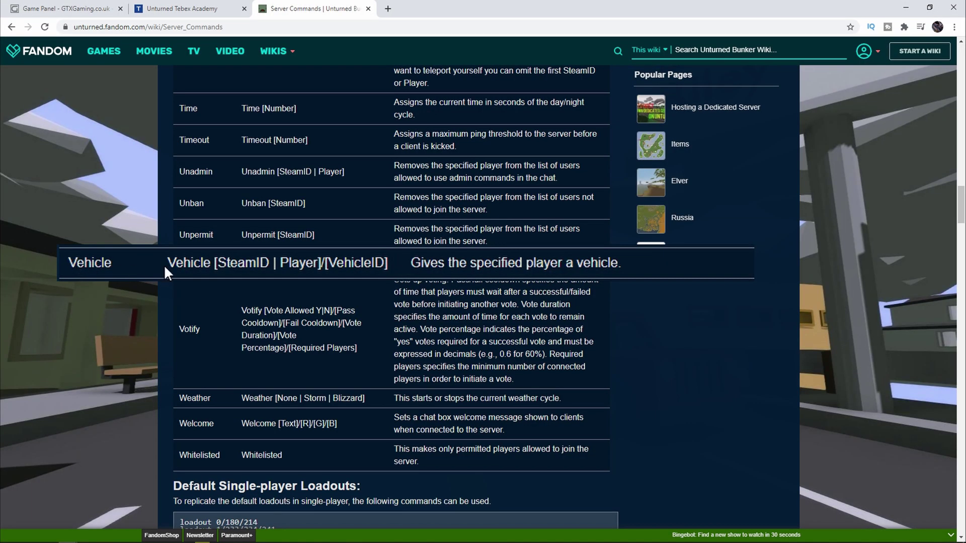
- Note the Vehicle command's SteamID and VehicleID arguments, then copy your Steam ID from the profile URL
left_click_drag(168, 264, 217, 262)
left_click_drag(385, 262, 328, 264)
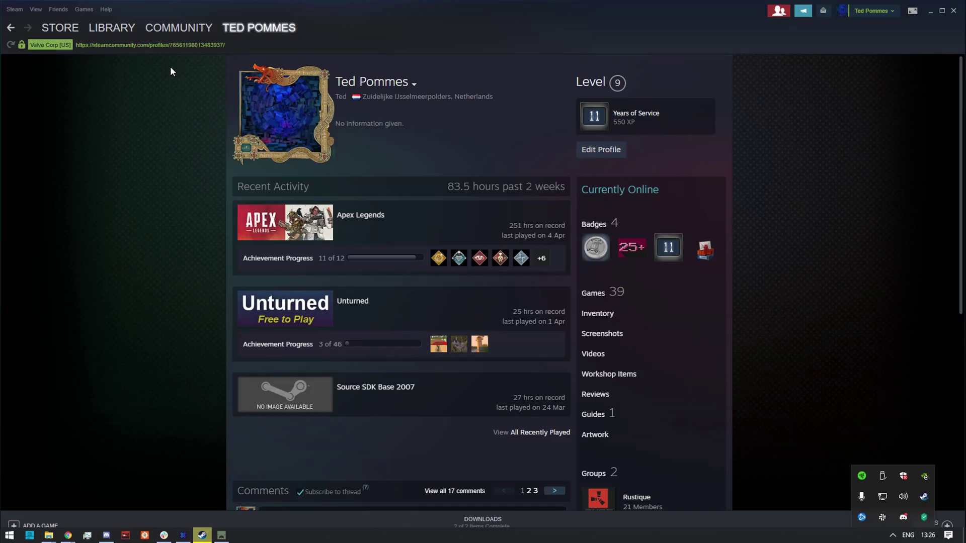
left_click_drag(172, 45, 213, 44)
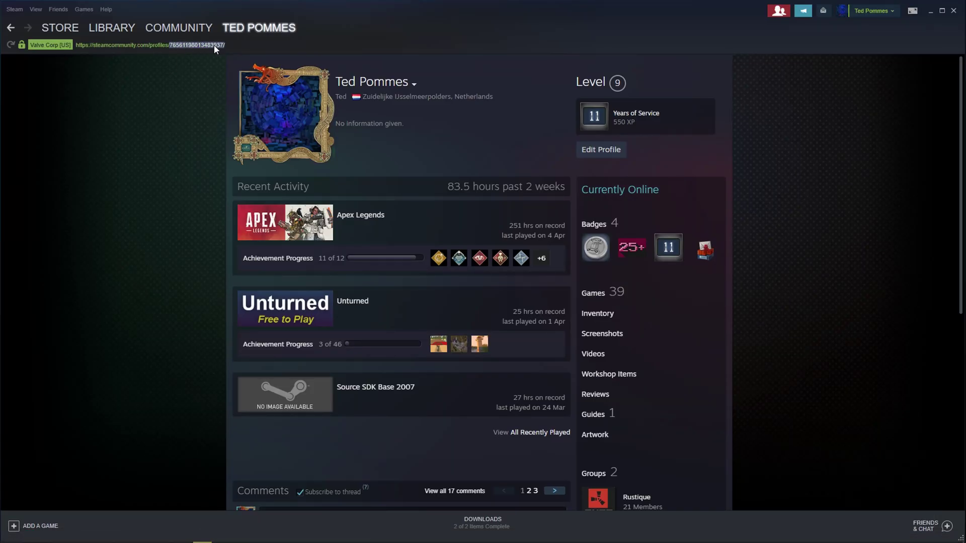
left_click(226, 52)
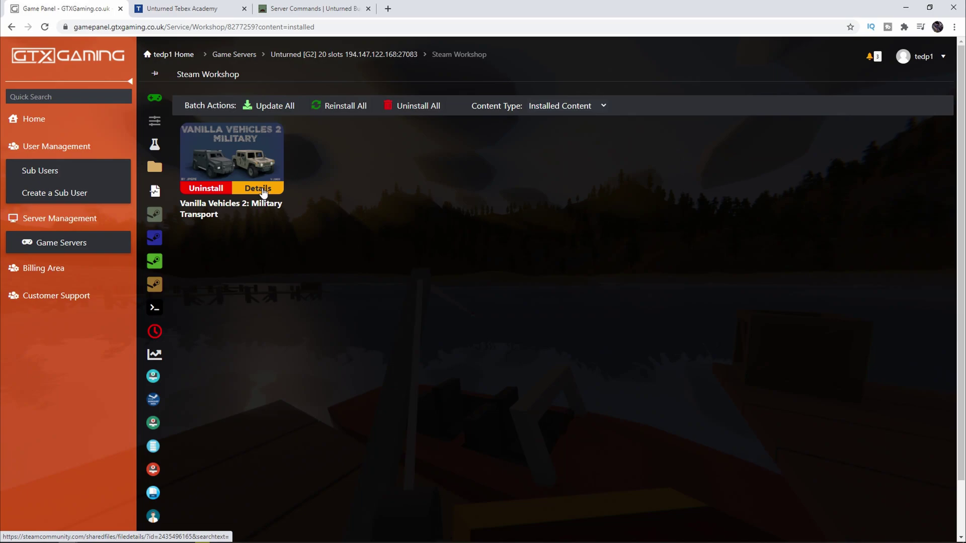
left_click(261, 188)
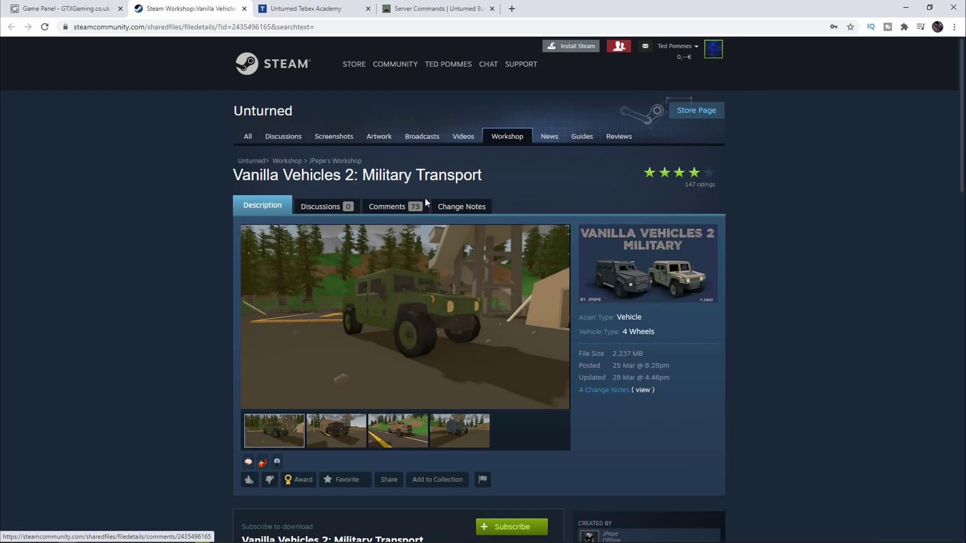
scroll(345, 258, "down", 12)
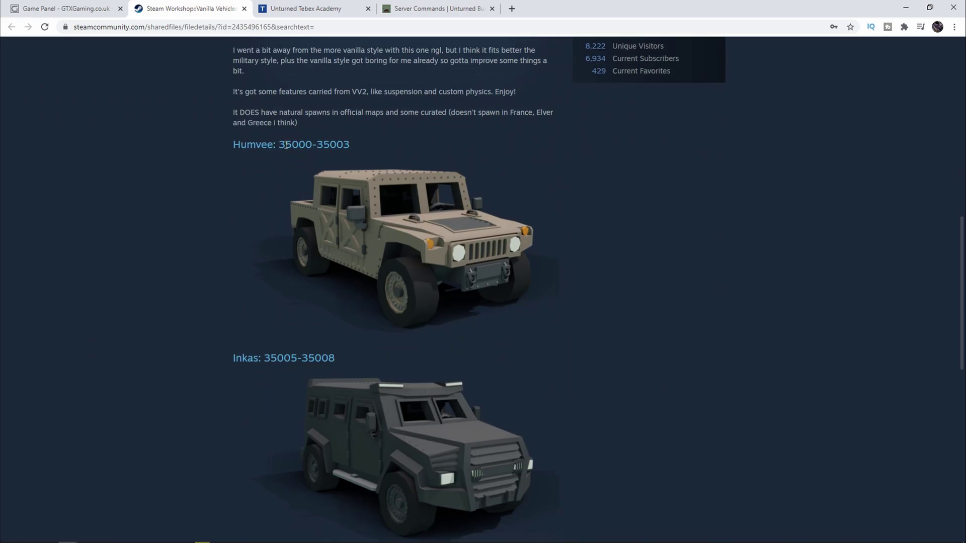
left_click_drag(279, 145, 350, 145)
scroll(358, 179, "up", 3)
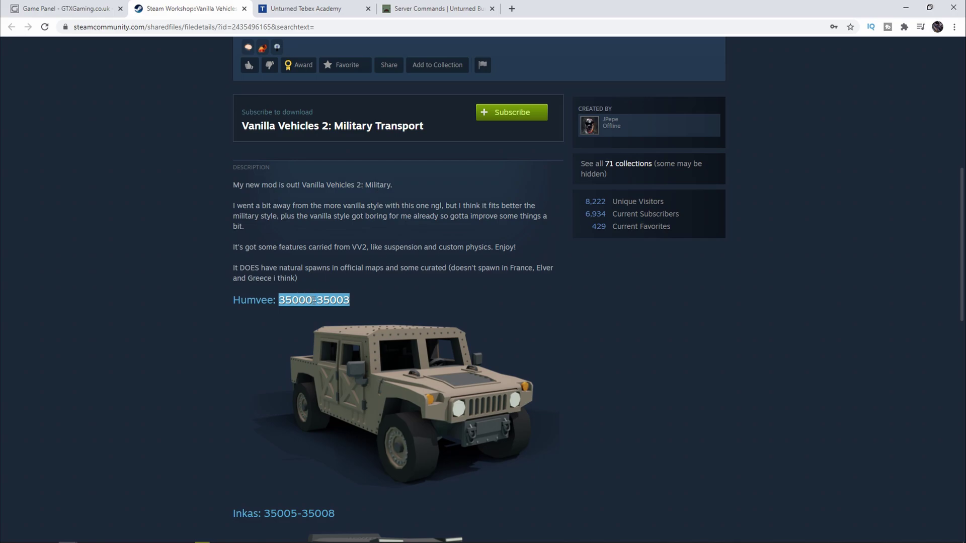
- Spawn Humvee 35000 in chat with the vehicle command and your Steam ID
key("alt+Tab")
type("veh")
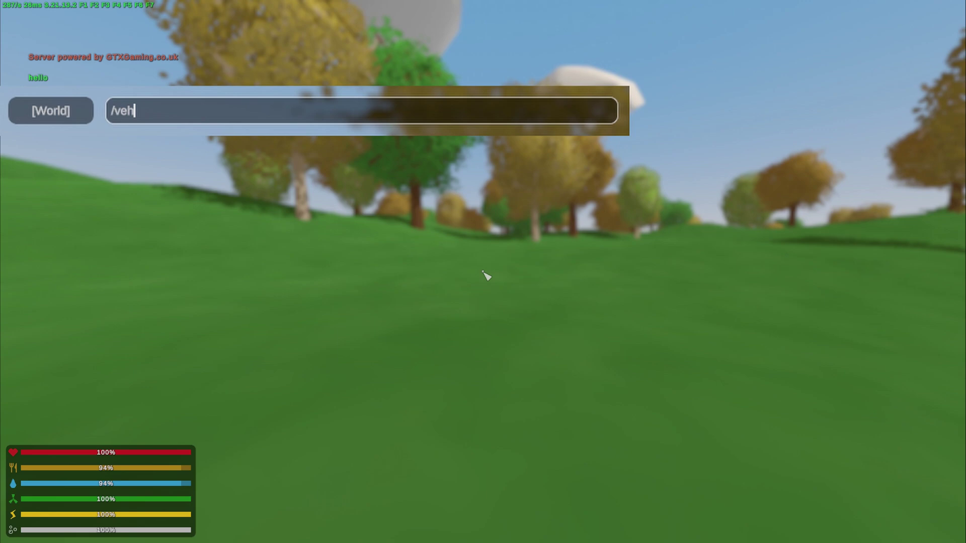
type("icle 76561198013483937/")
key("BackSpace")
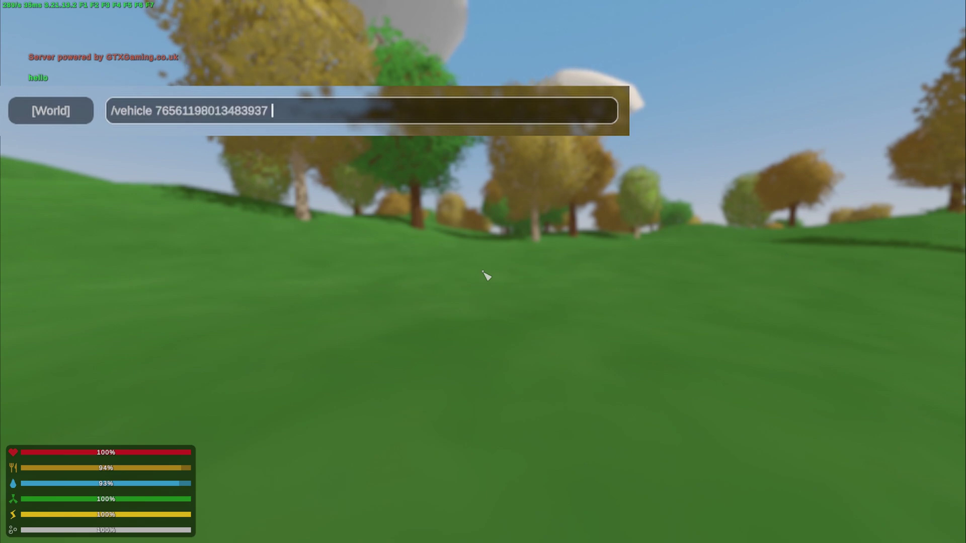
type("35000")
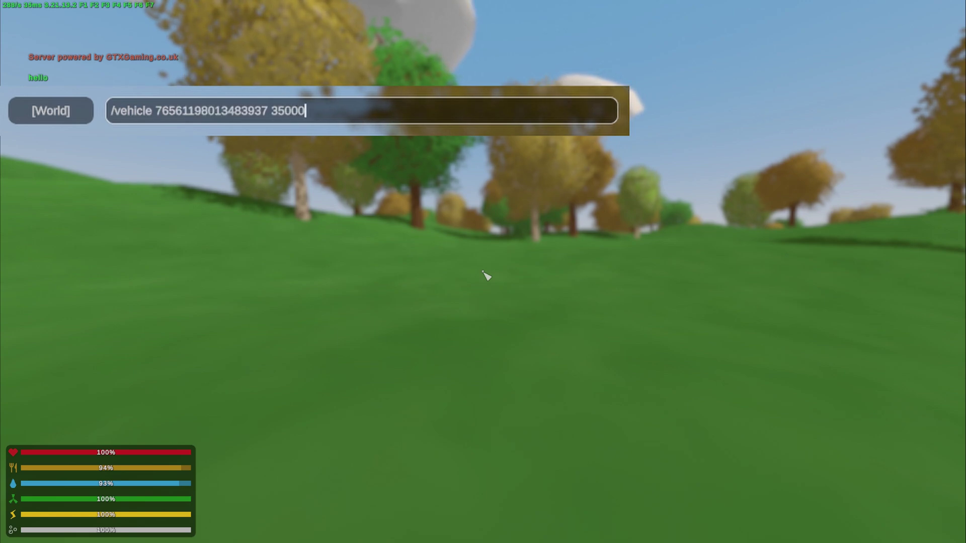
key("Return")
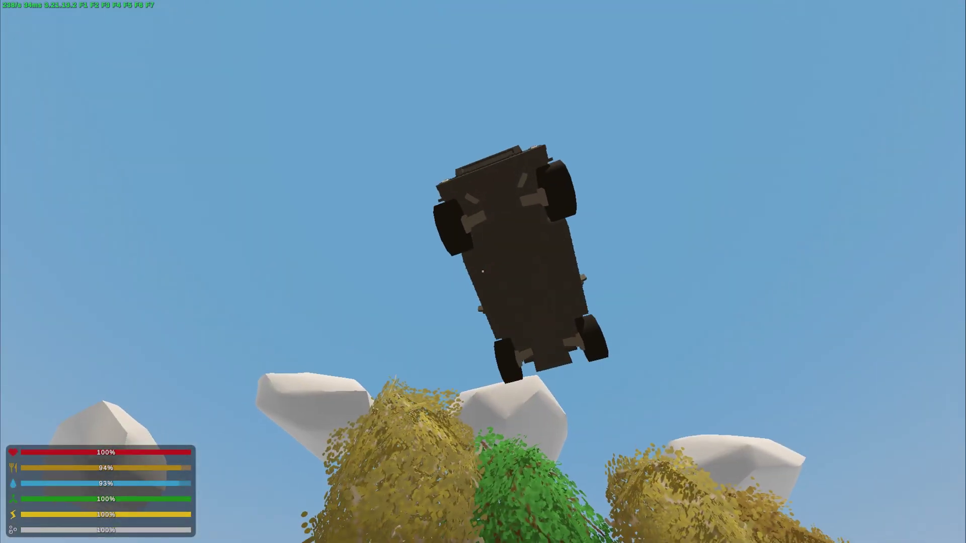
- Walk up to the Humvee and resend the same vehicle command to spawn another
key("w")
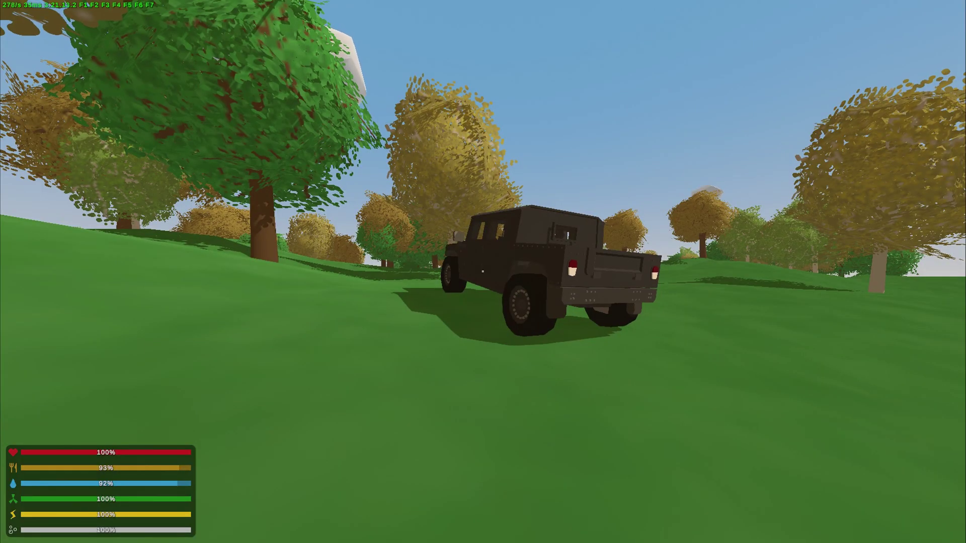
key("j")
key("Up")
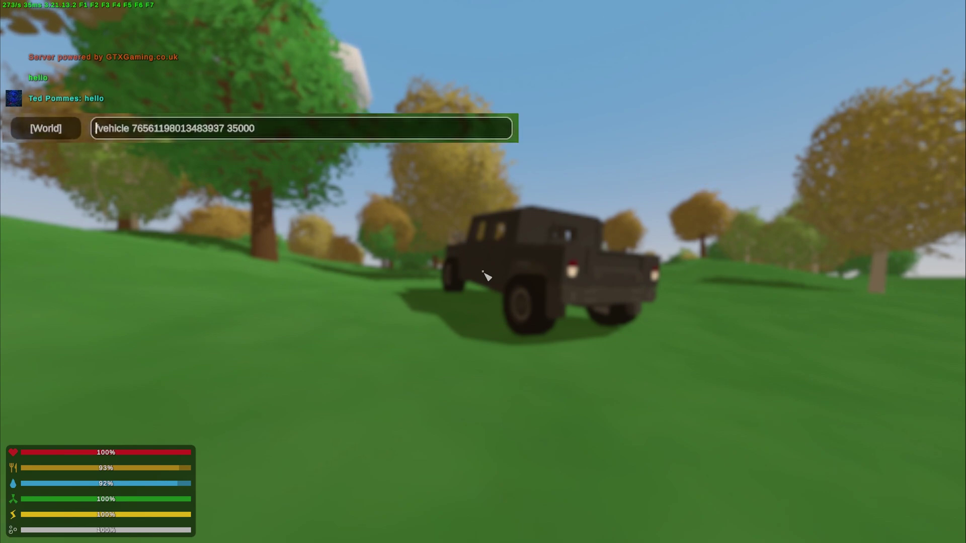
key("ctrl+a")
key("ctrl+c")
key("Return")
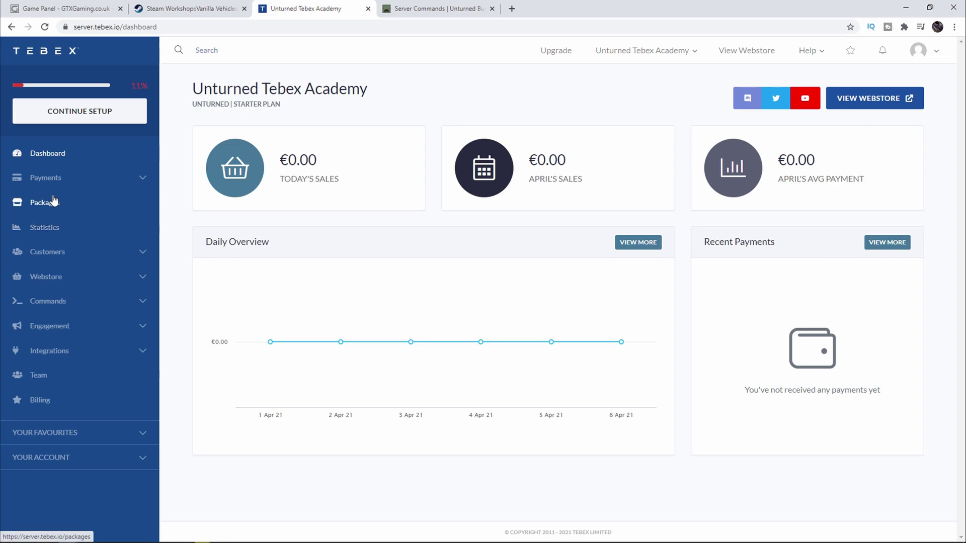
- Edit the Example Package and add a pasted 'vehicle <Steam ID> 35000' command
left_click(46, 210)
left_click(895, 203)
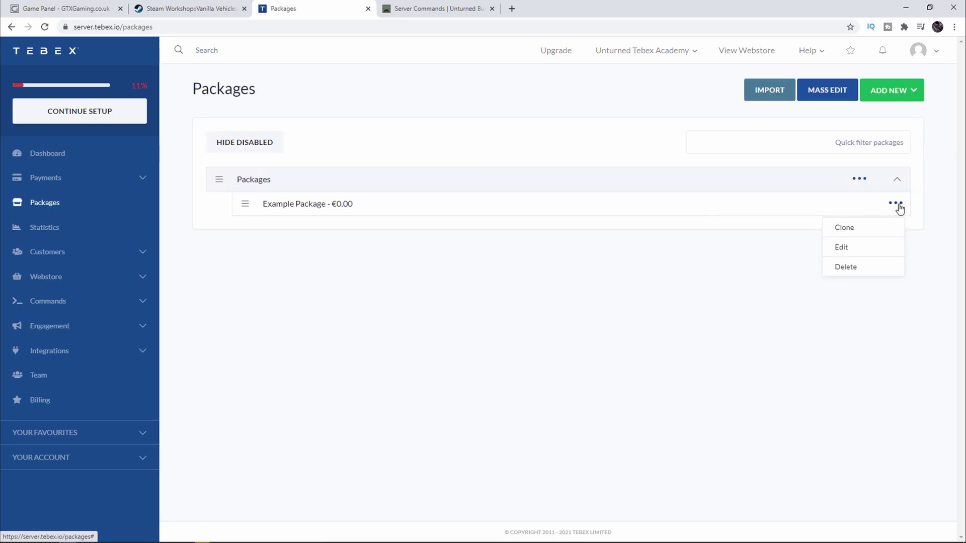
left_click(836, 249)
scroll(709, 314, "down", 3)
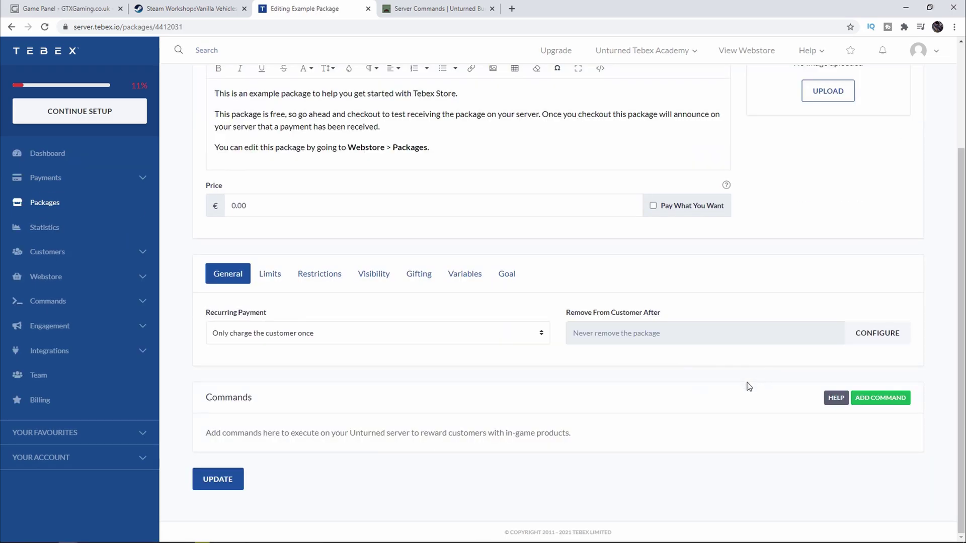
left_click(881, 399)
left_click(426, 438)
key("ctrl+v")
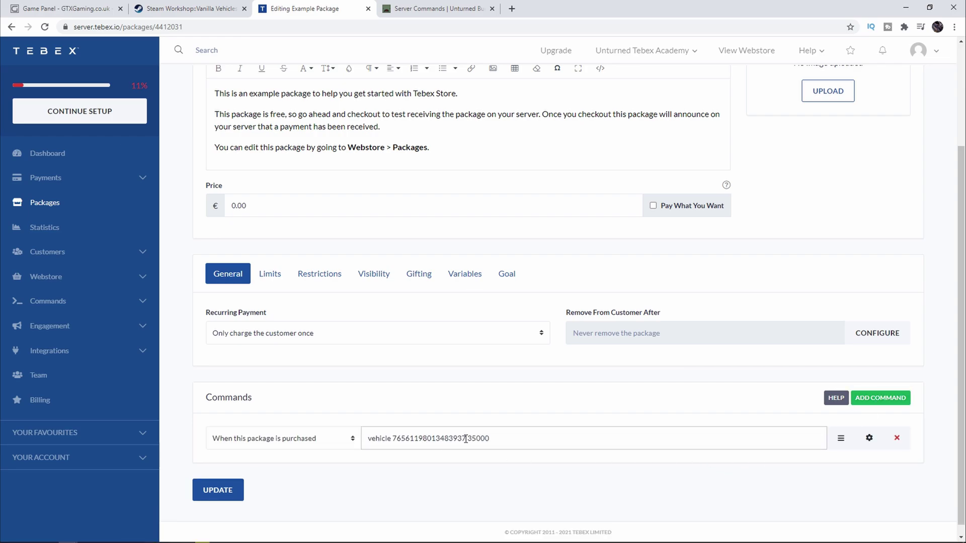
left_click_drag(466, 439, 395, 443)
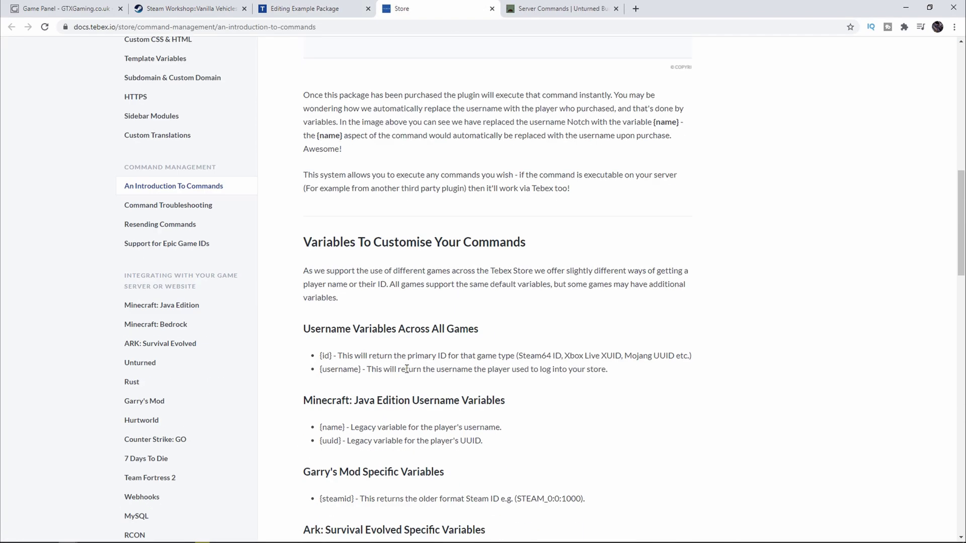
- Replace the hard-coded Steam ID with {id}, making the command 'vehicle {id} 35000'
left_click_drag(320, 231, 412, 231)
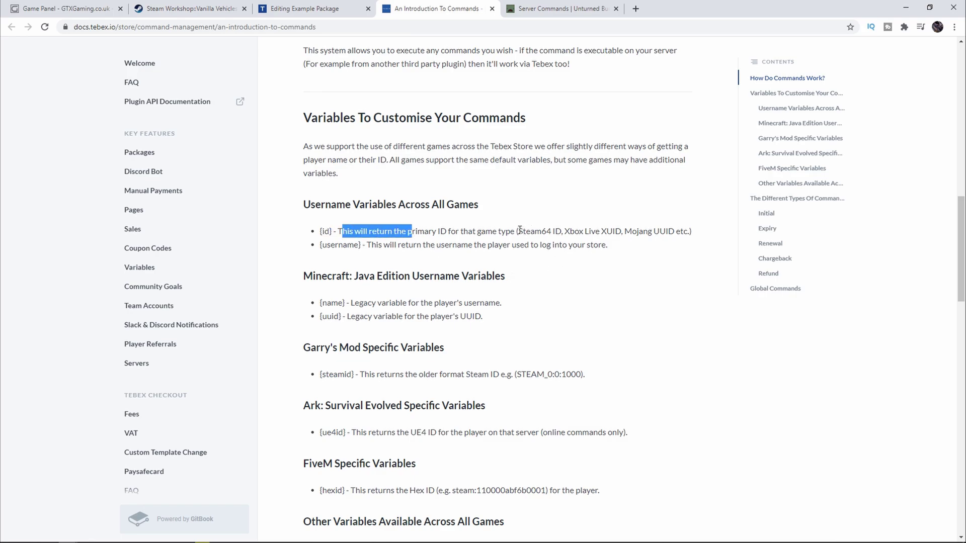
left_click_drag(519, 230, 565, 232)
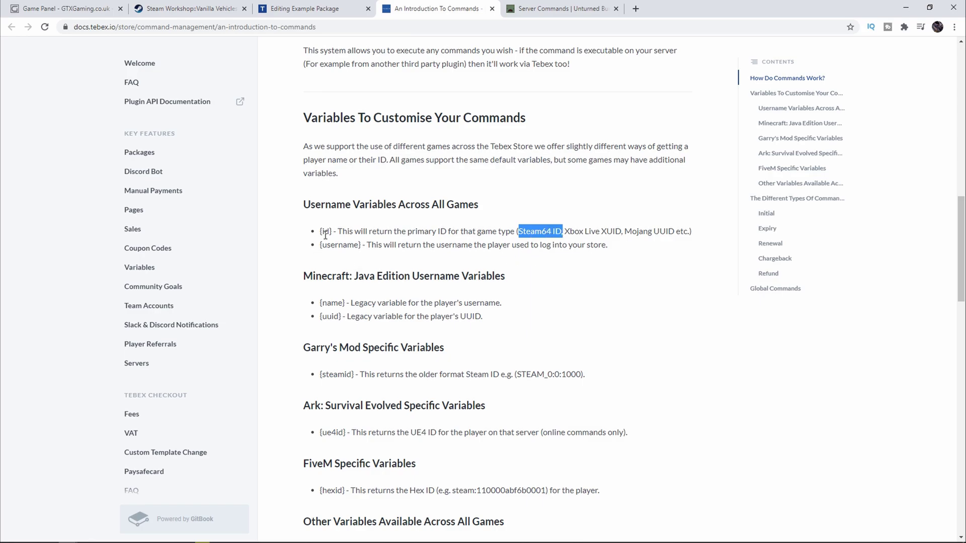
left_click(302, 8)
double_click(420, 438)
key("ctrl+c")
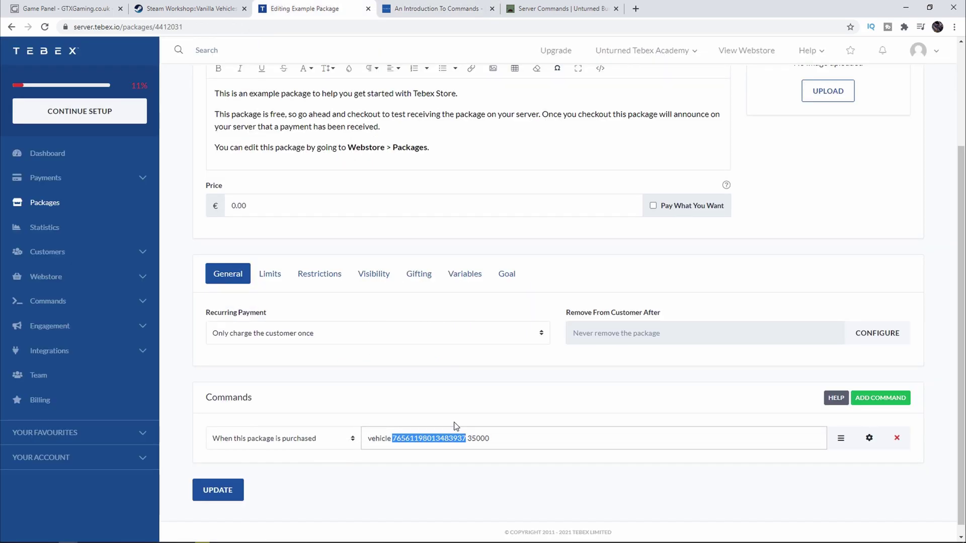
type("{id}")
left_click(443, 437)
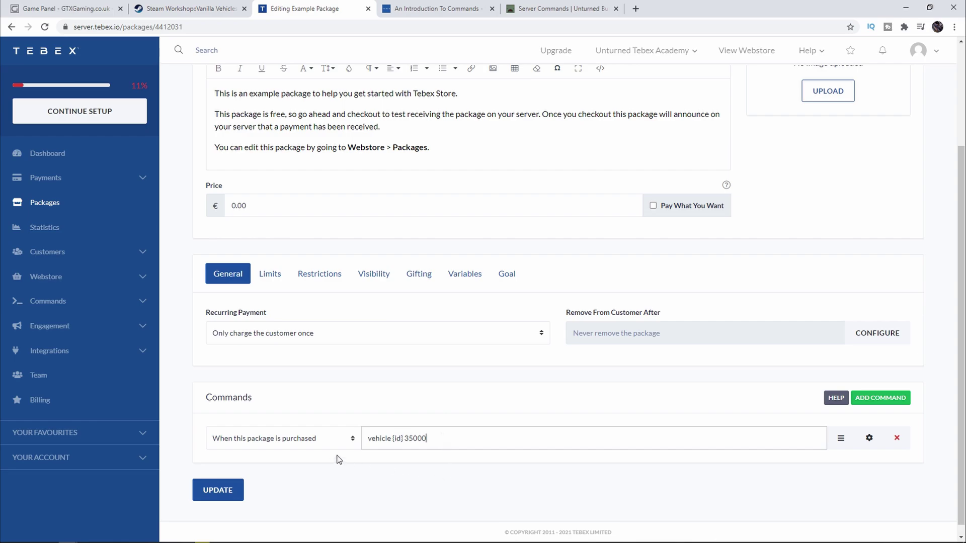
- Add a second command 'broadcast vehicle bought' and update the package
left_click(876, 399)
scroll(567, 429, "down", 1)
left_click(425, 452)
type("bough")
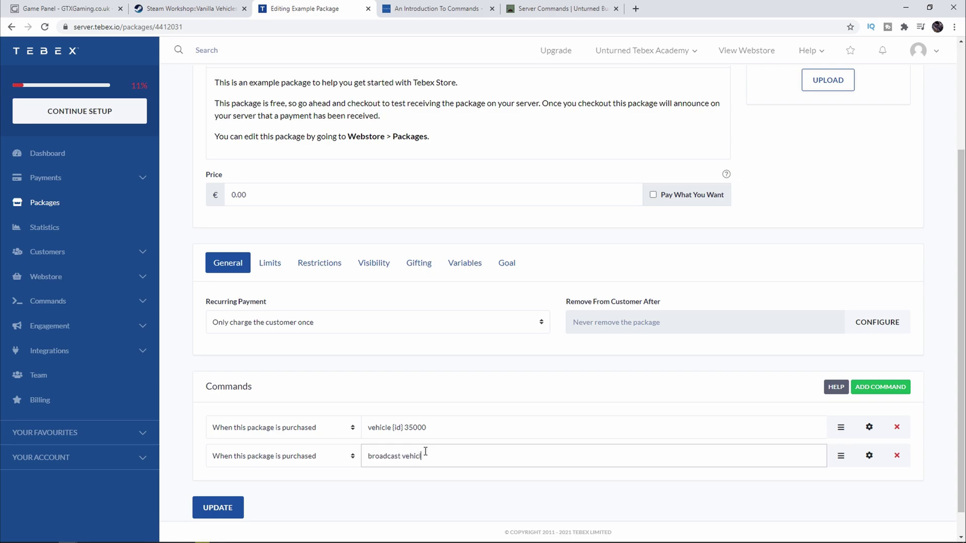
type("t")
scroll(425, 451, "down", 1)
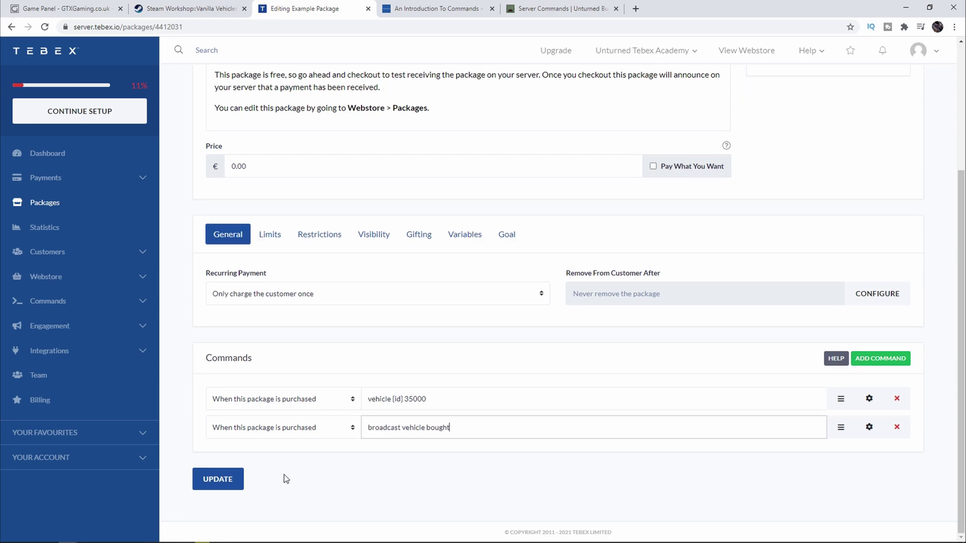
left_click(222, 478)
left_click(32, 181)
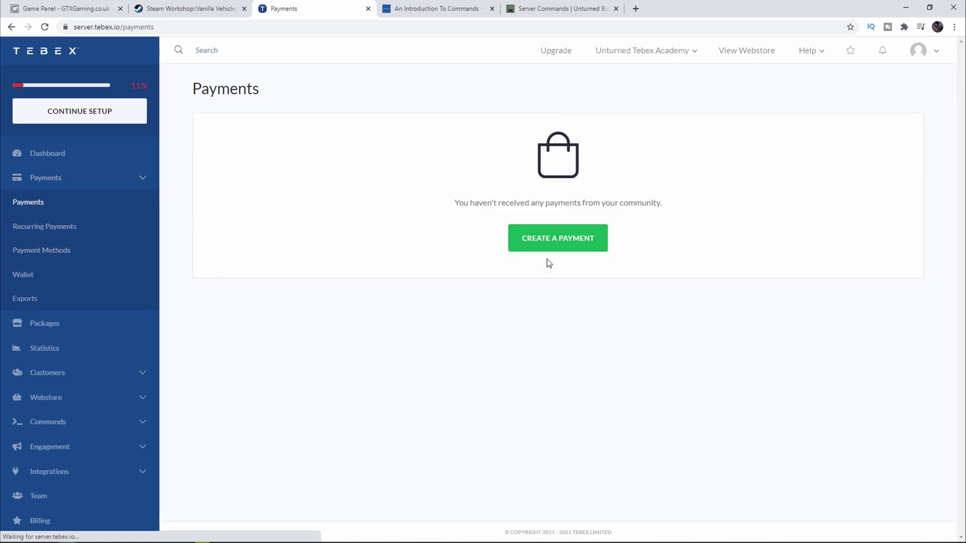
- Create a manual payment of the Example Package with your Steam ID as customer
left_click(547, 241)
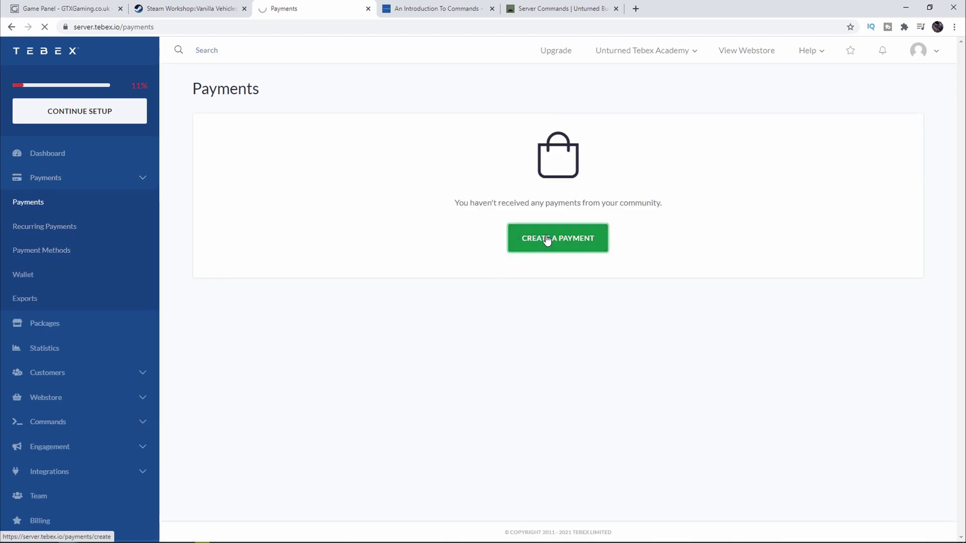
left_click(363, 185)
key("ctrl+v")
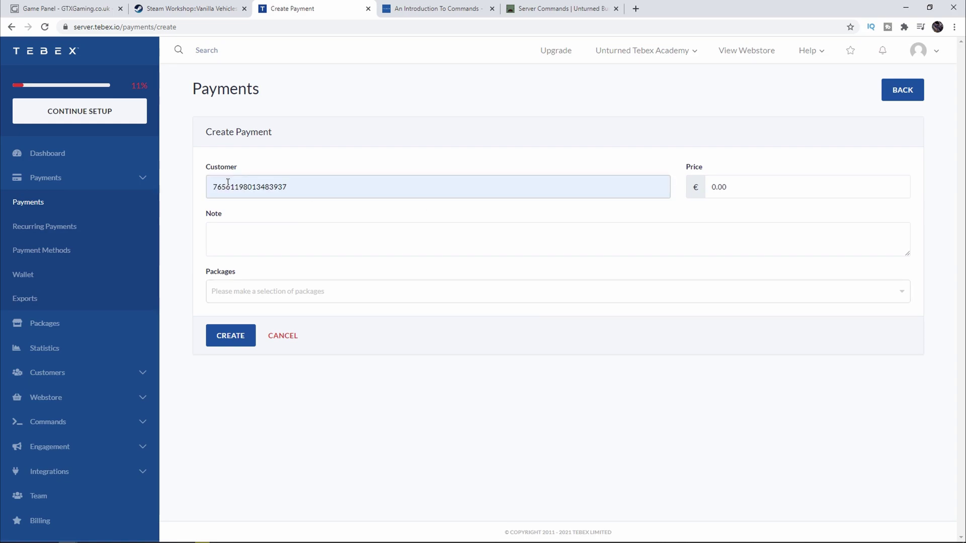
left_click(277, 291)
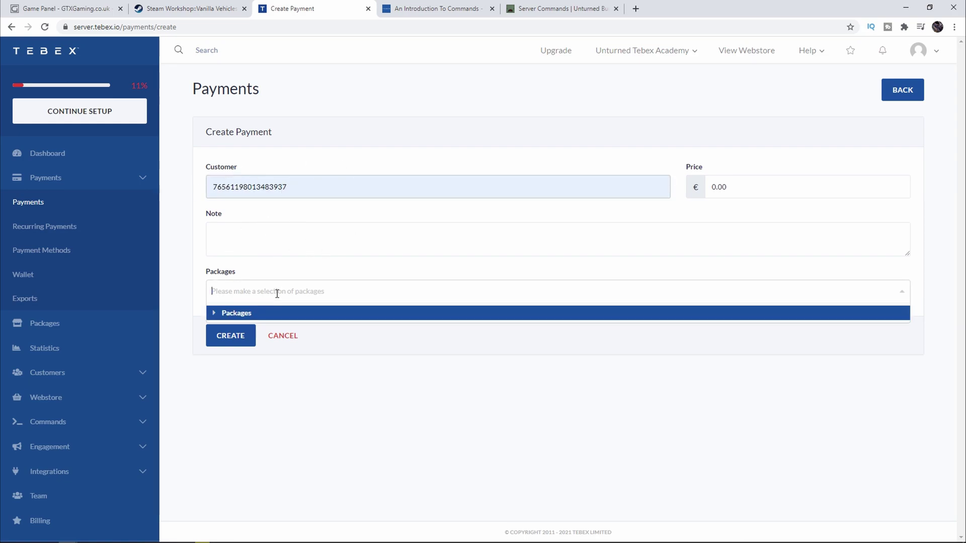
left_click(234, 314)
left_click(259, 328)
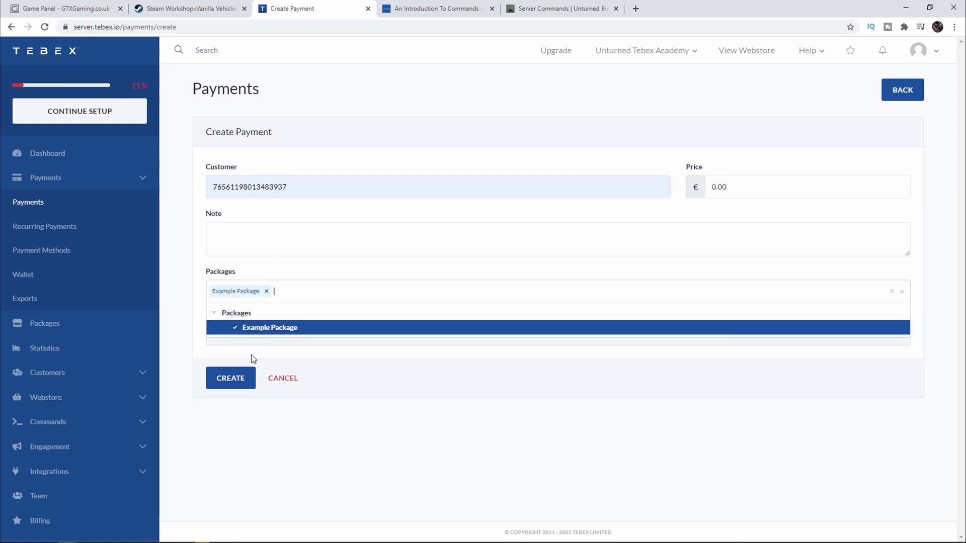
left_click(233, 384)
left_click(231, 455)
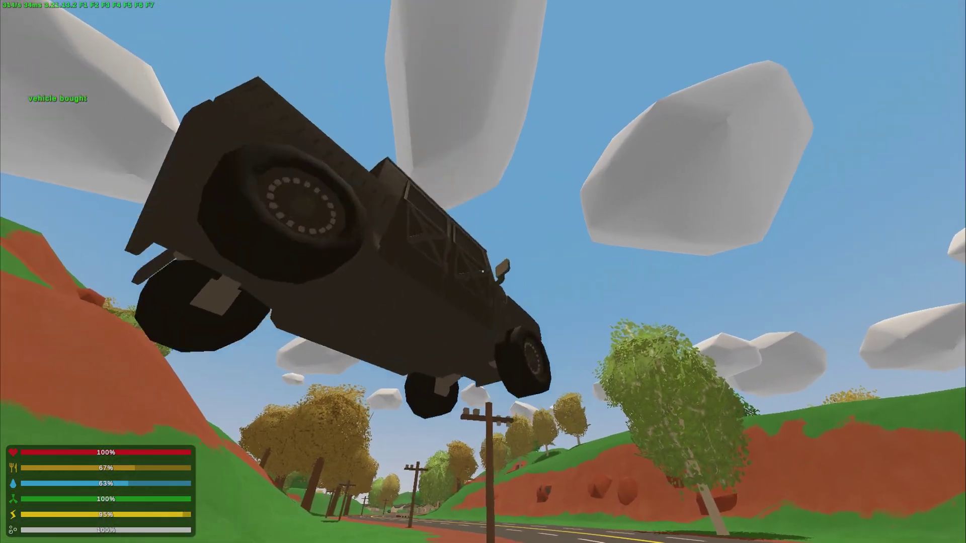
- Read the 'vehicle bought' chat broadcast and walk around the delivered Humvee
key("j")
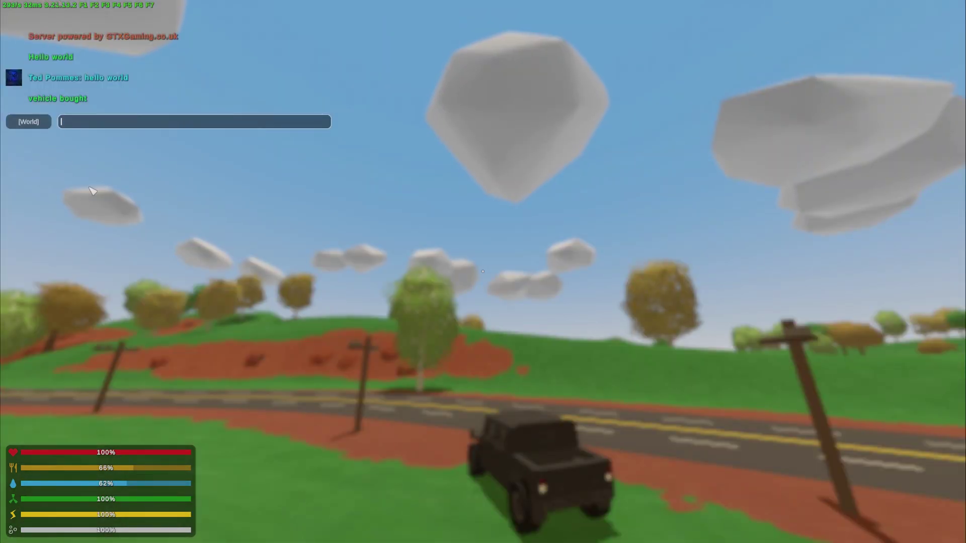
key("Escape")
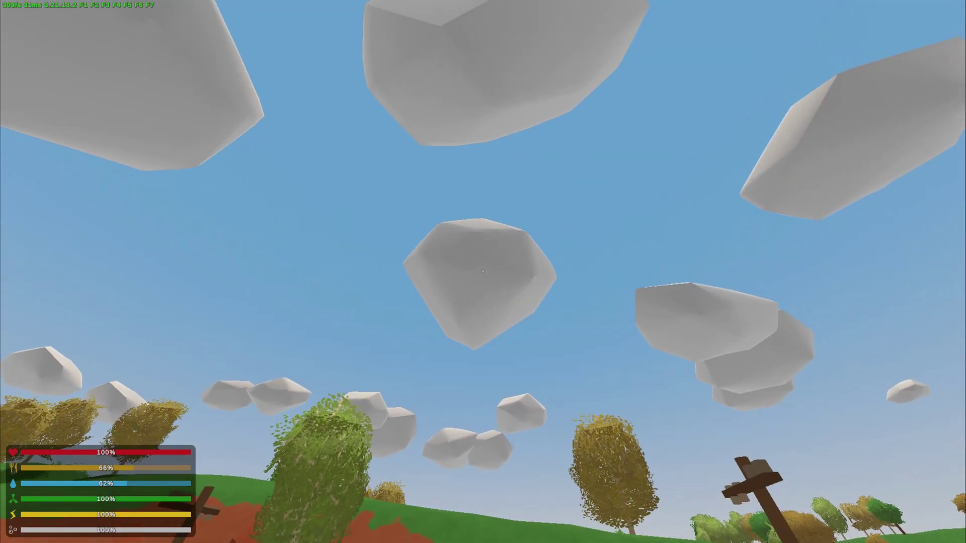
key("shift+w")
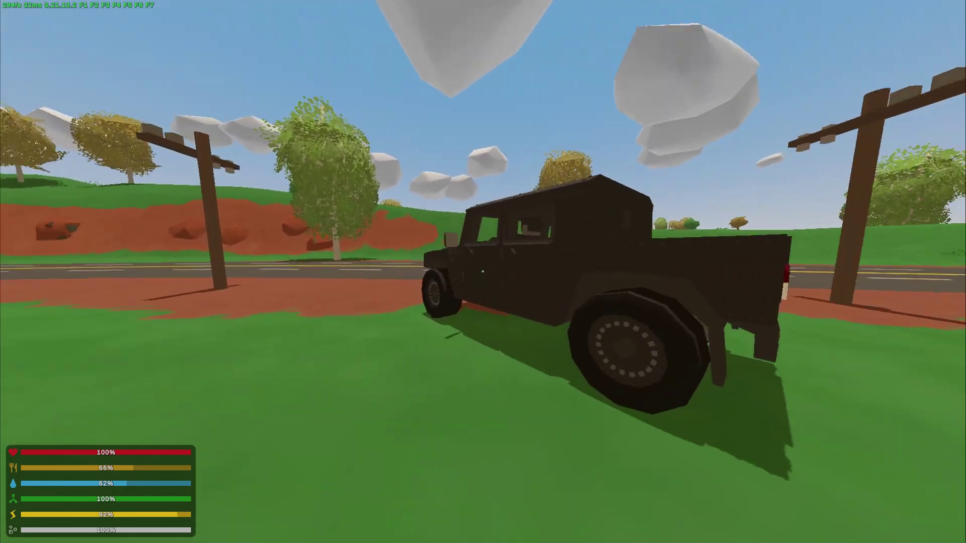